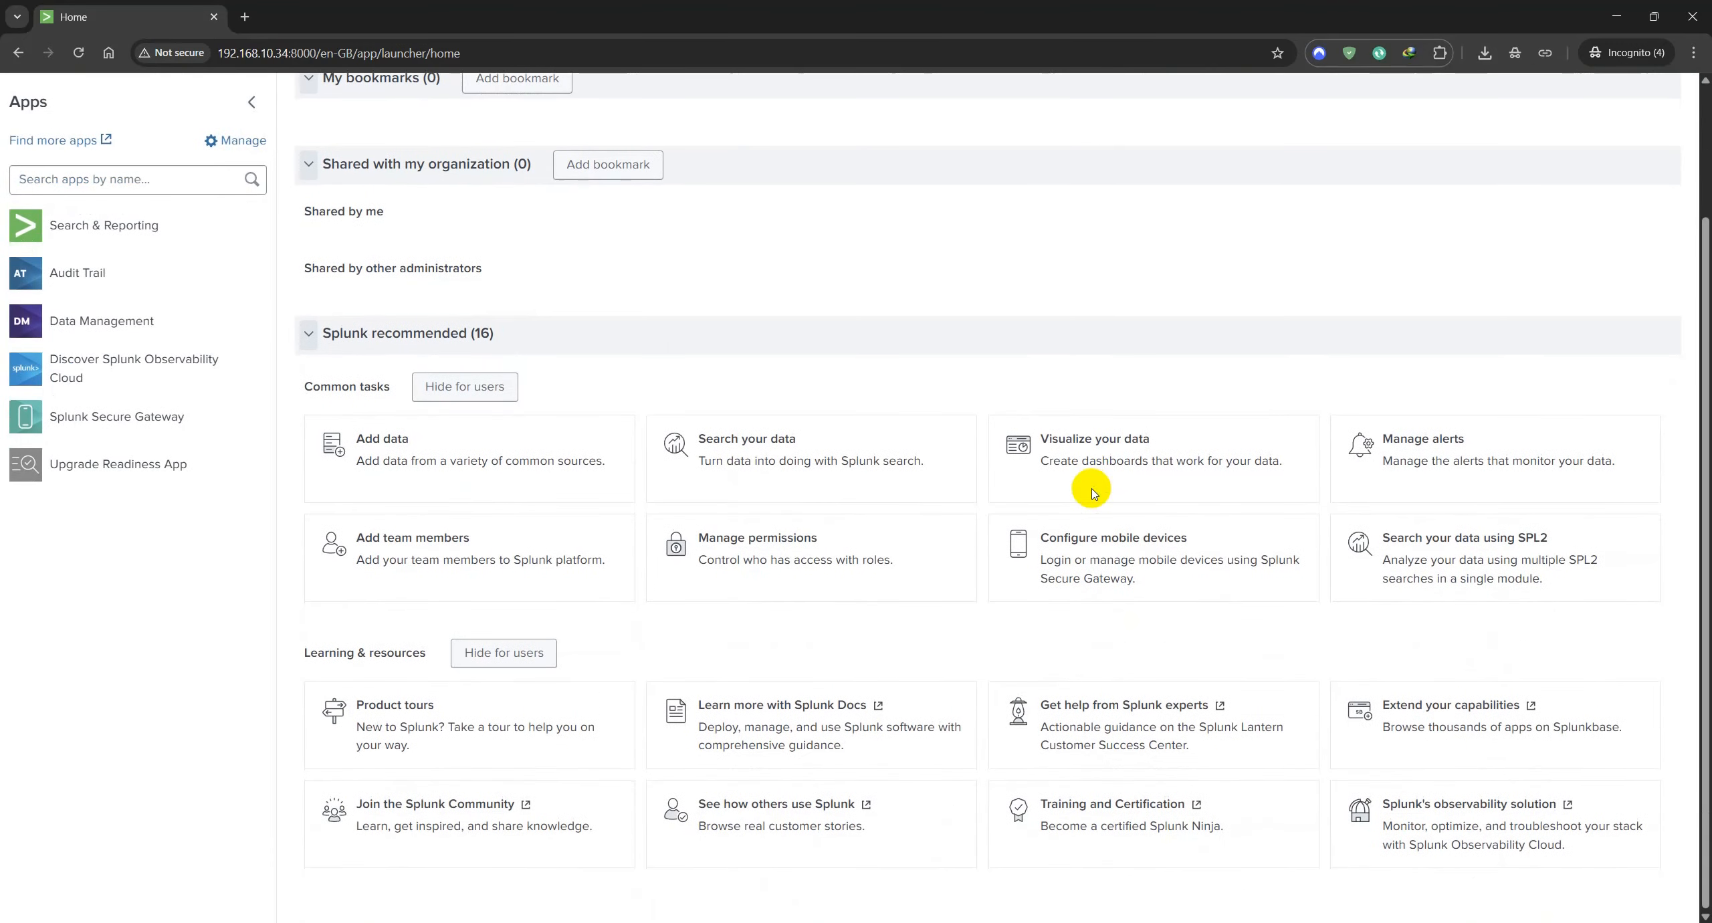
Open the Search & Reporting app and set the search time range to Last 15 minutes
scroll(923, 467, "up", 3)
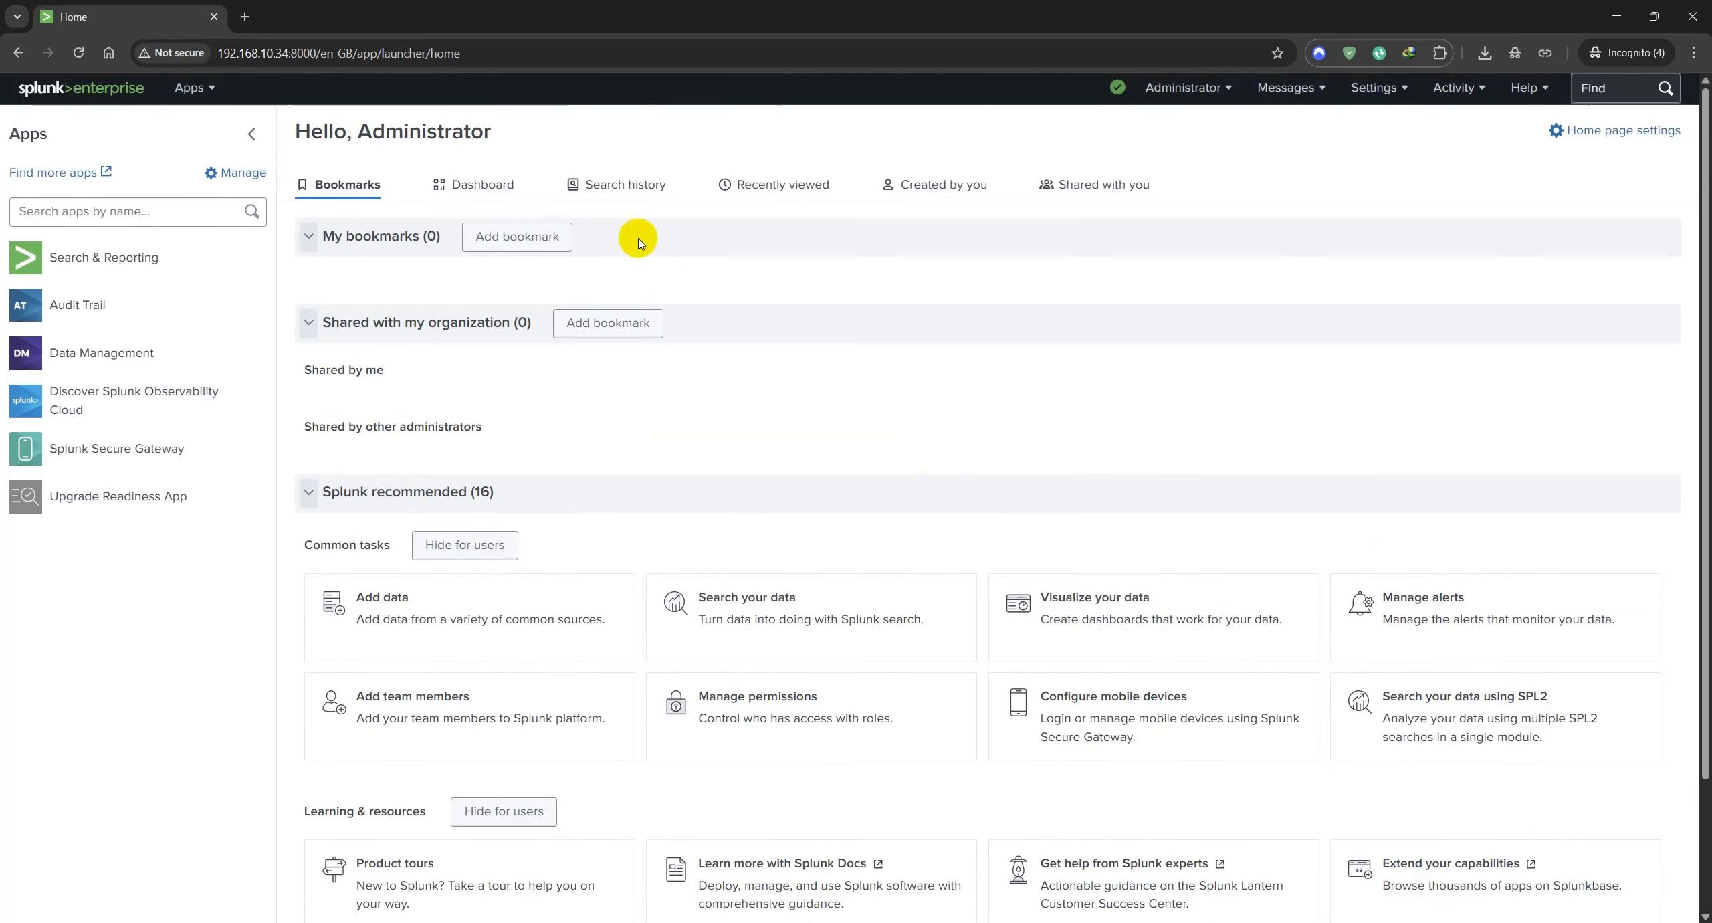
left_click(191, 88)
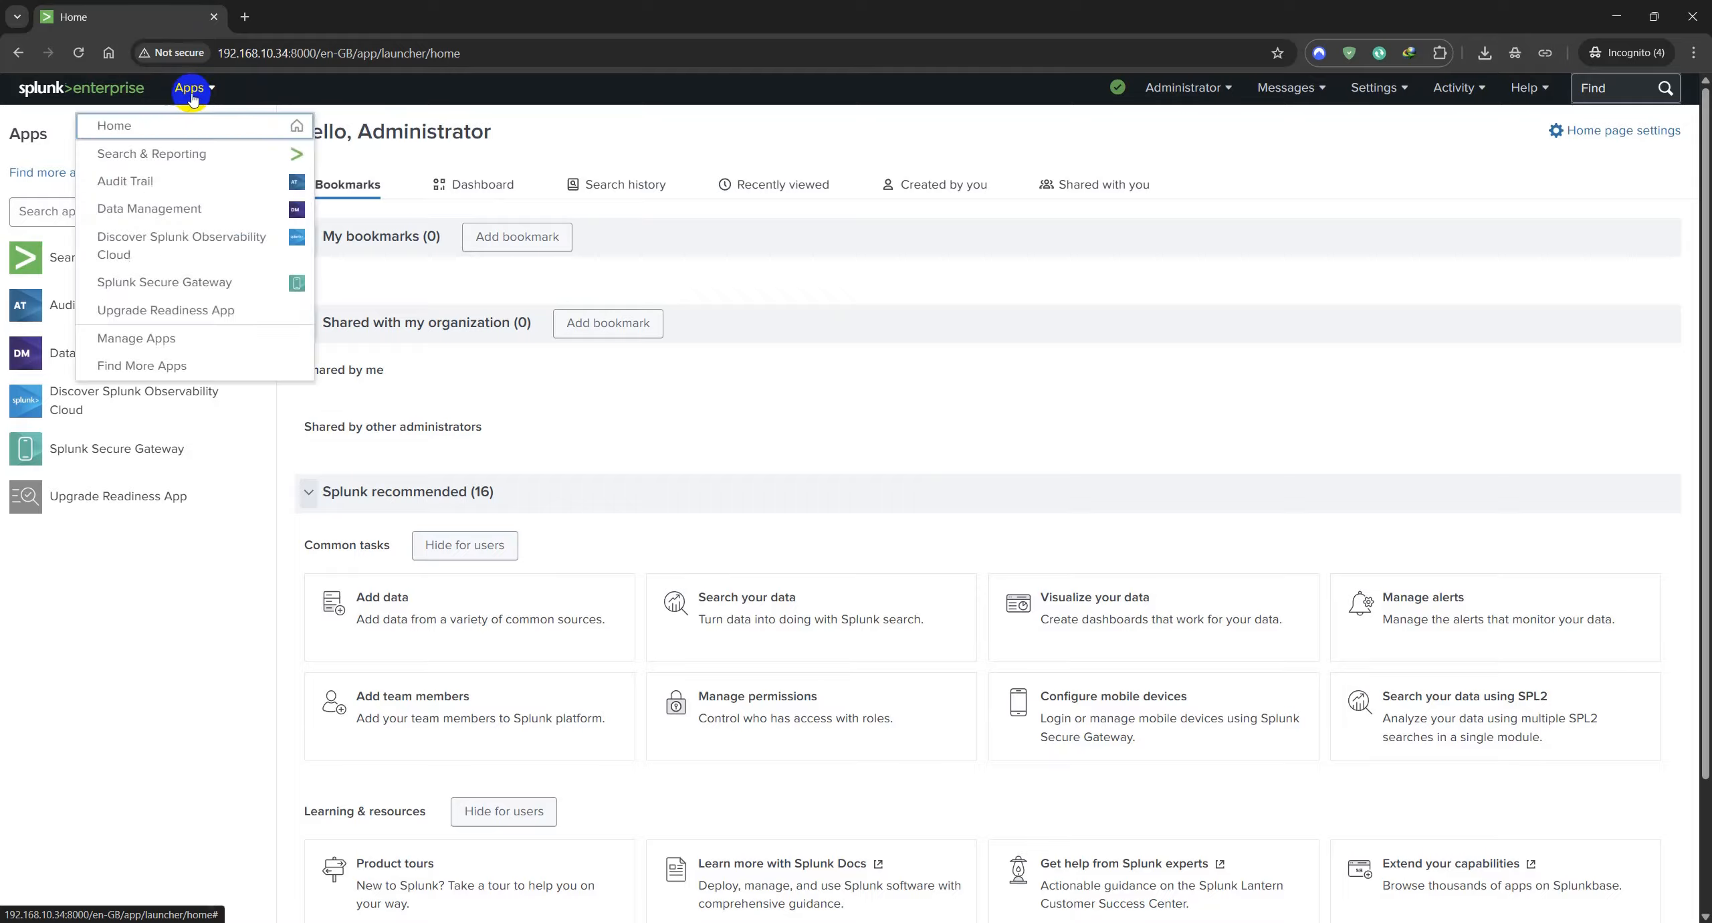
left_click(184, 158)
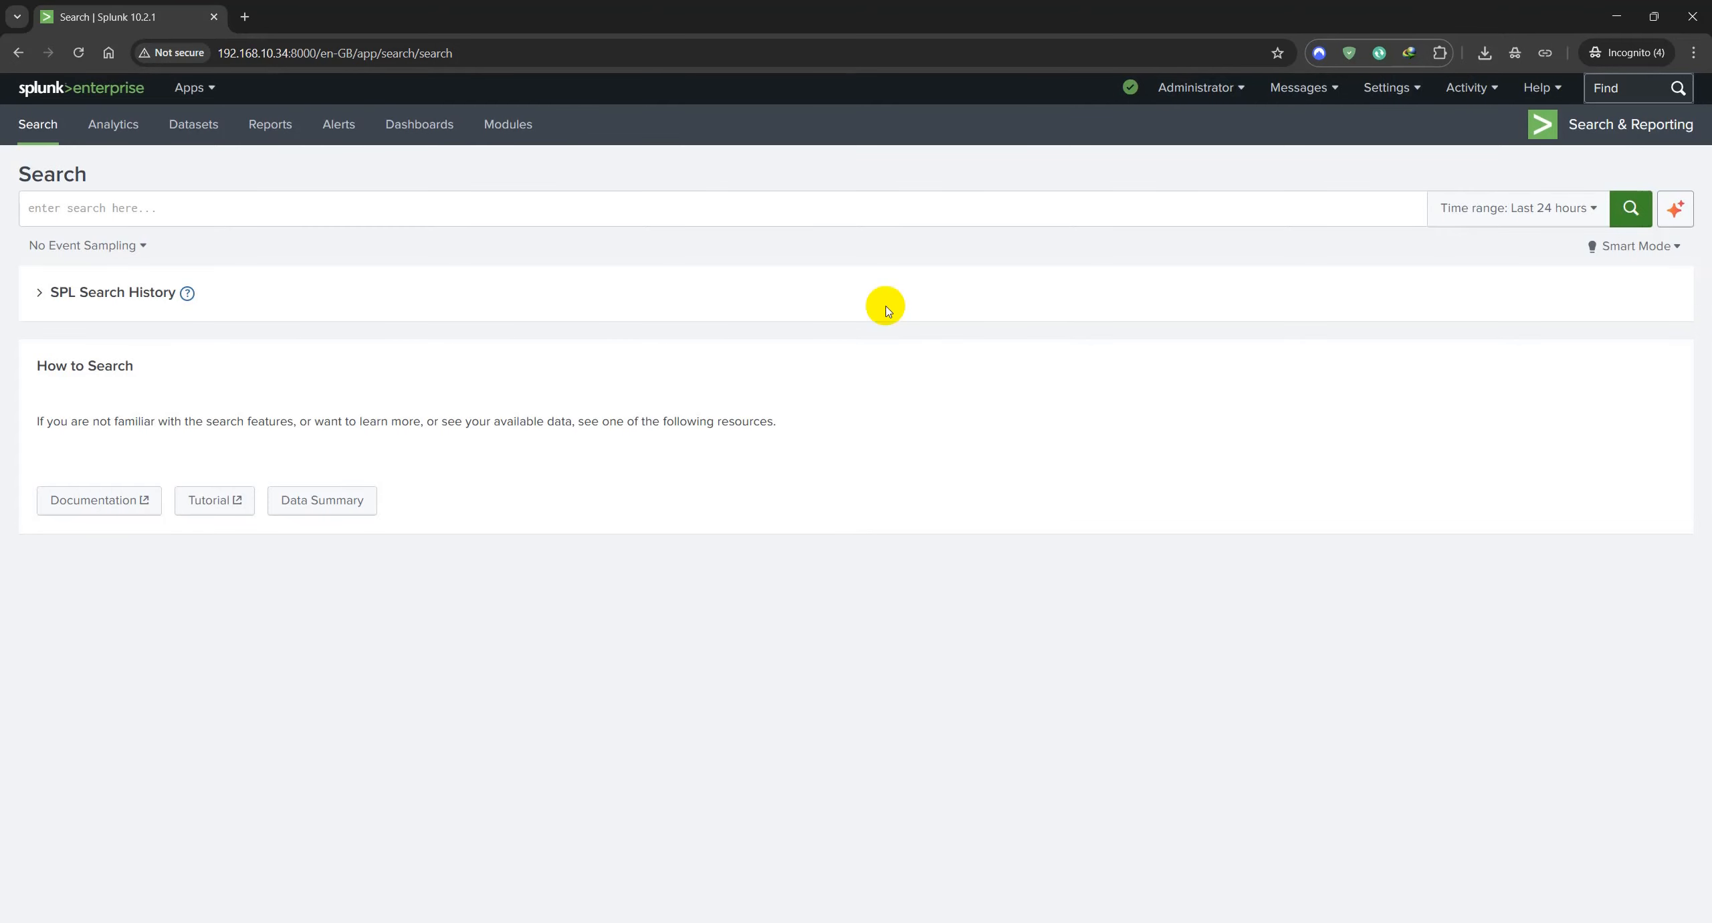
left_click(883, 209)
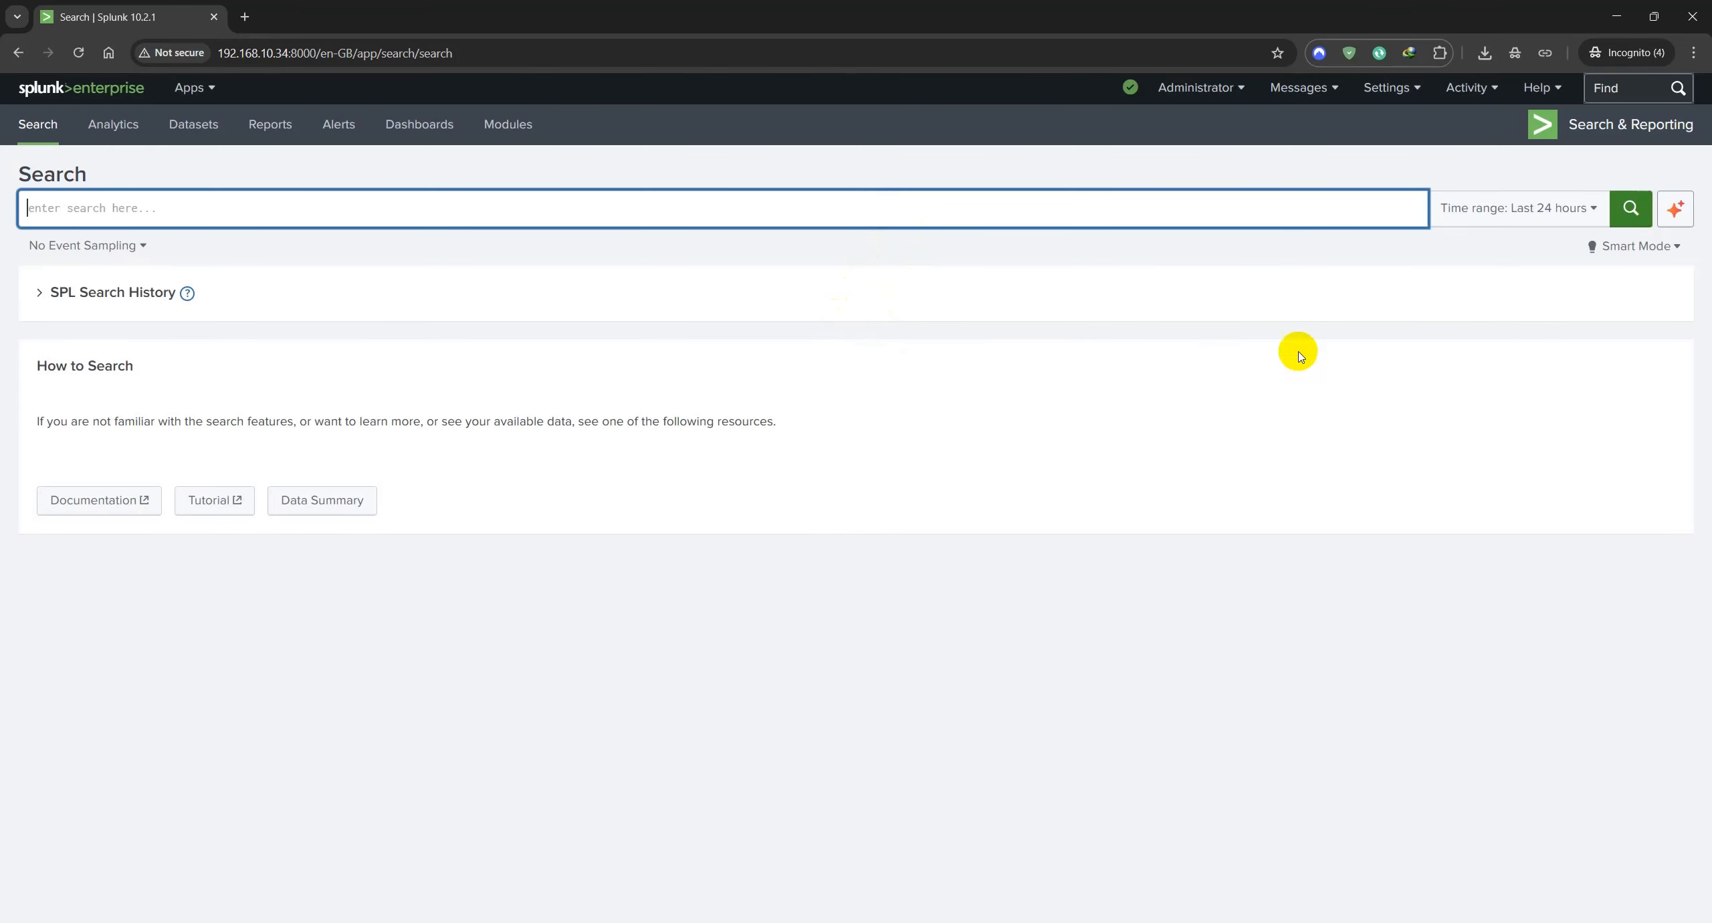
left_click(1527, 223)
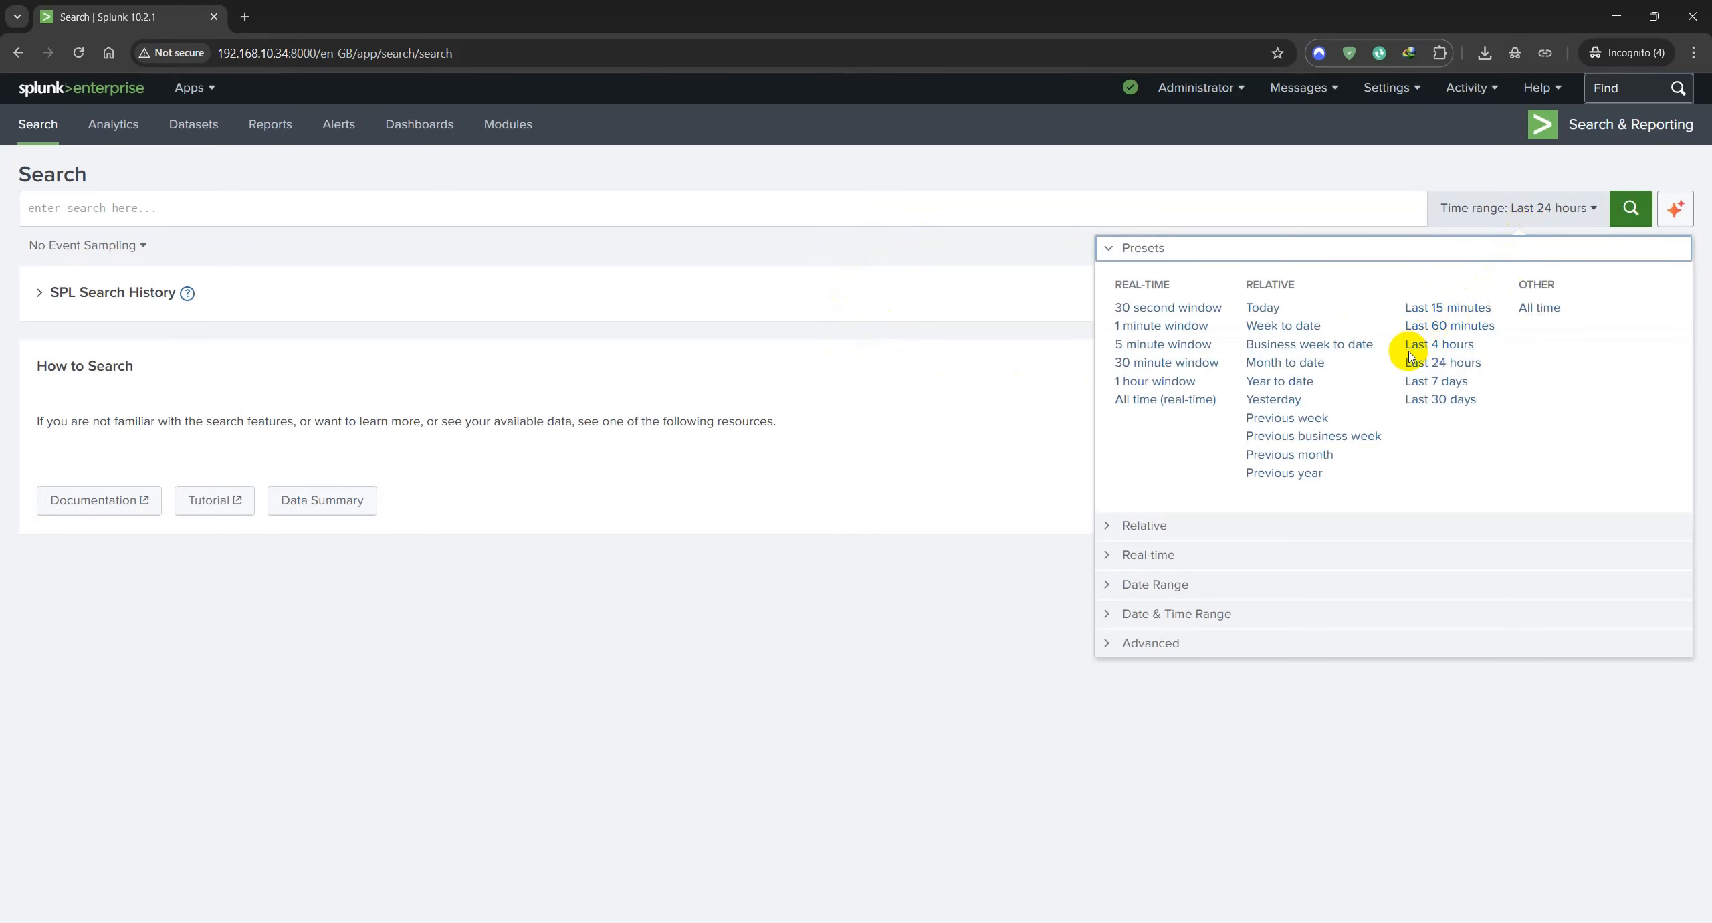
left_click(1444, 309)
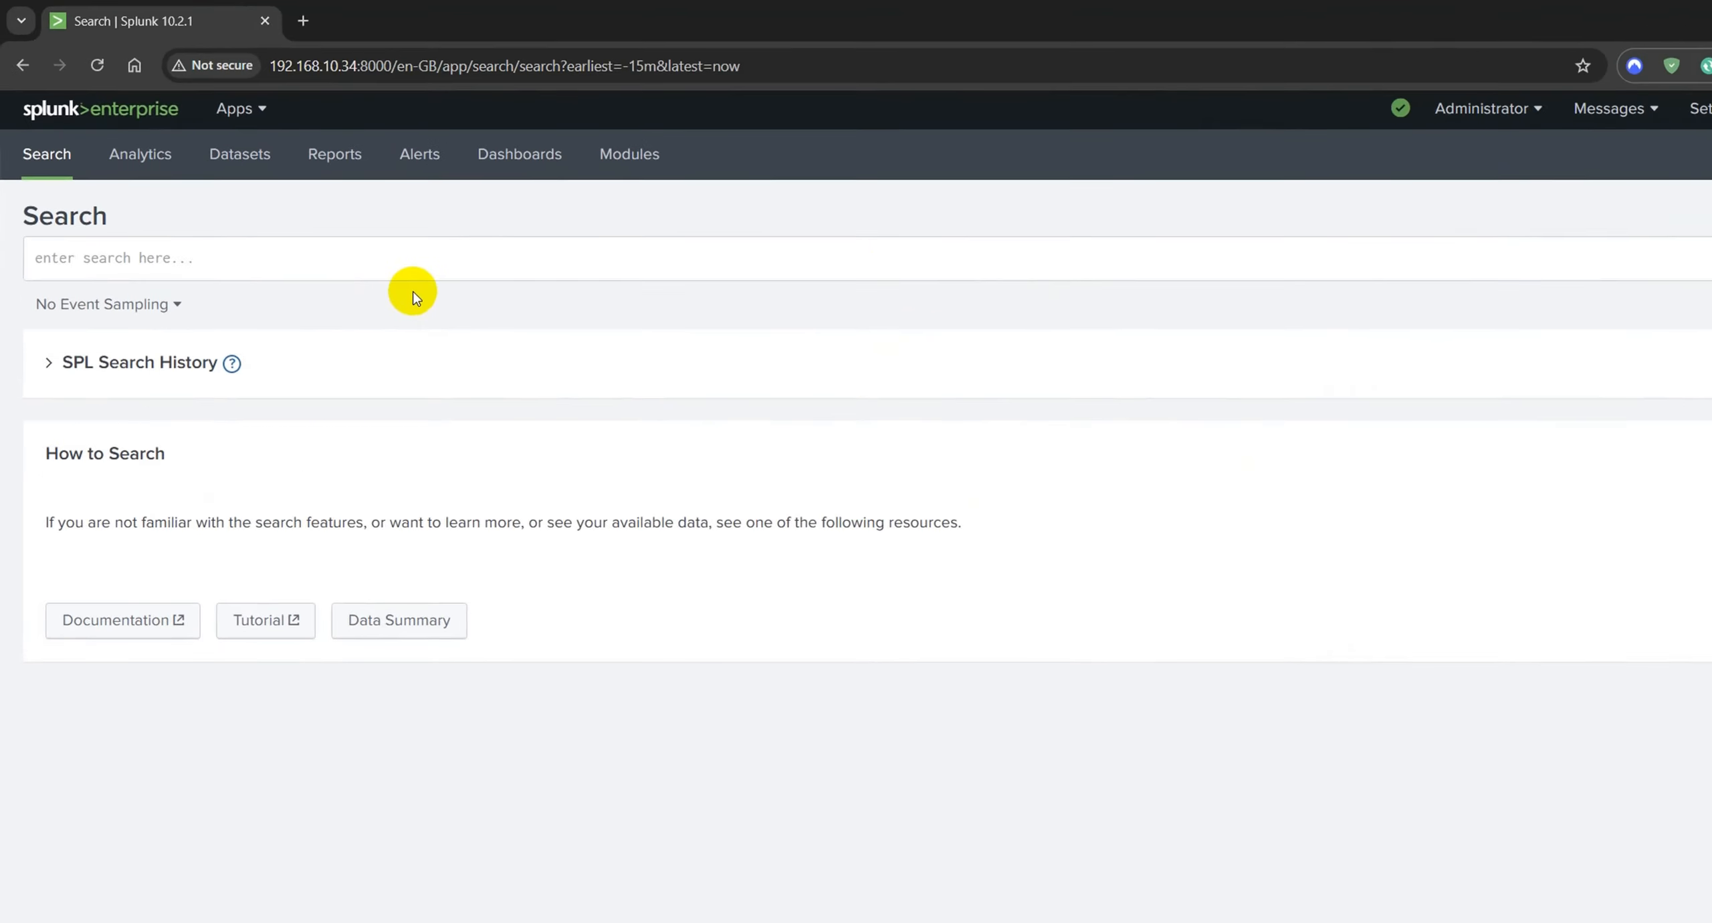
Run the search index=* to retrieve events from all indexes
left_click(320, 212)
type("ind")
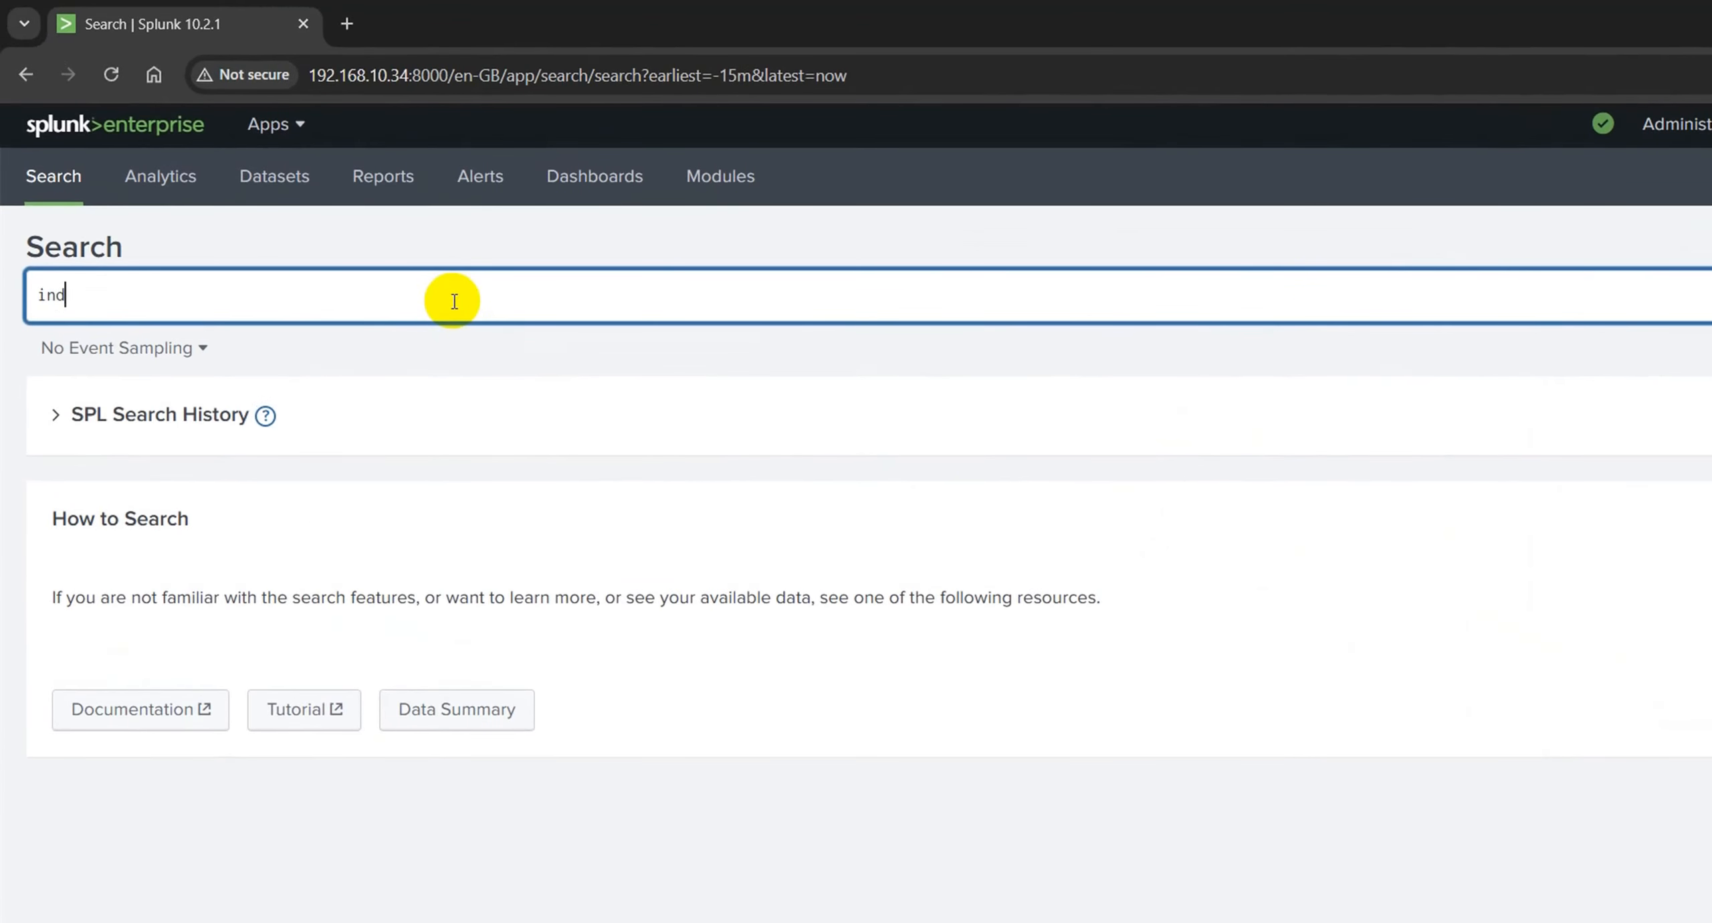
type("ex")
key("Down")
key("Down")
key("Down")
key("Down")
key("Down")
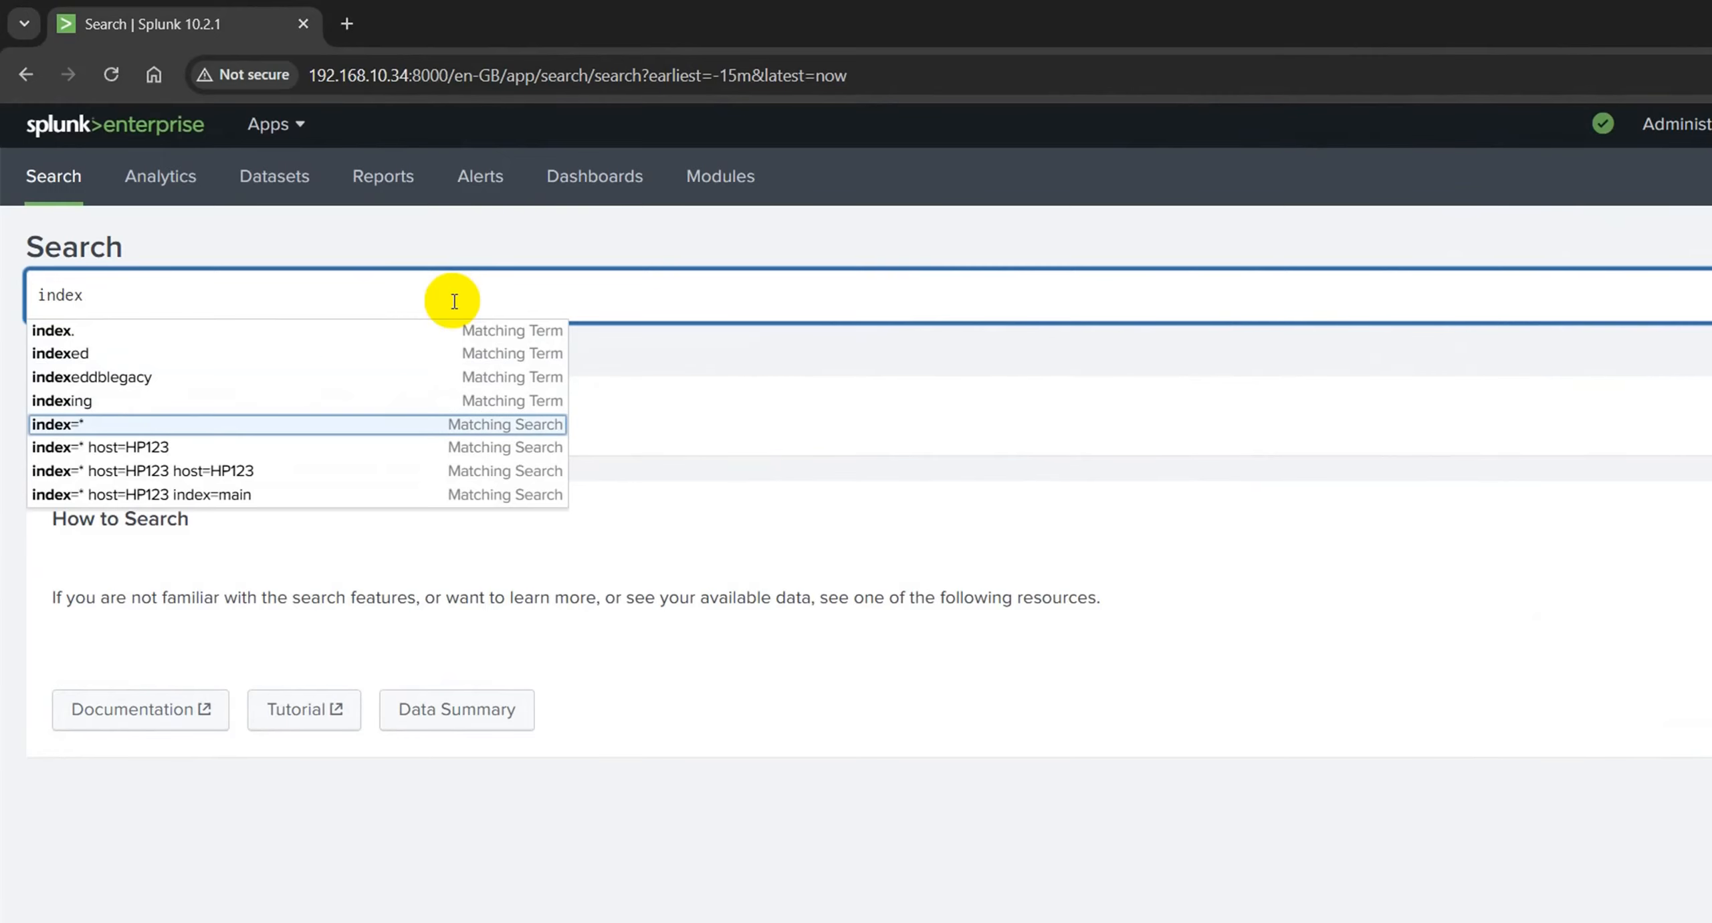
key("Return")
key("Return")
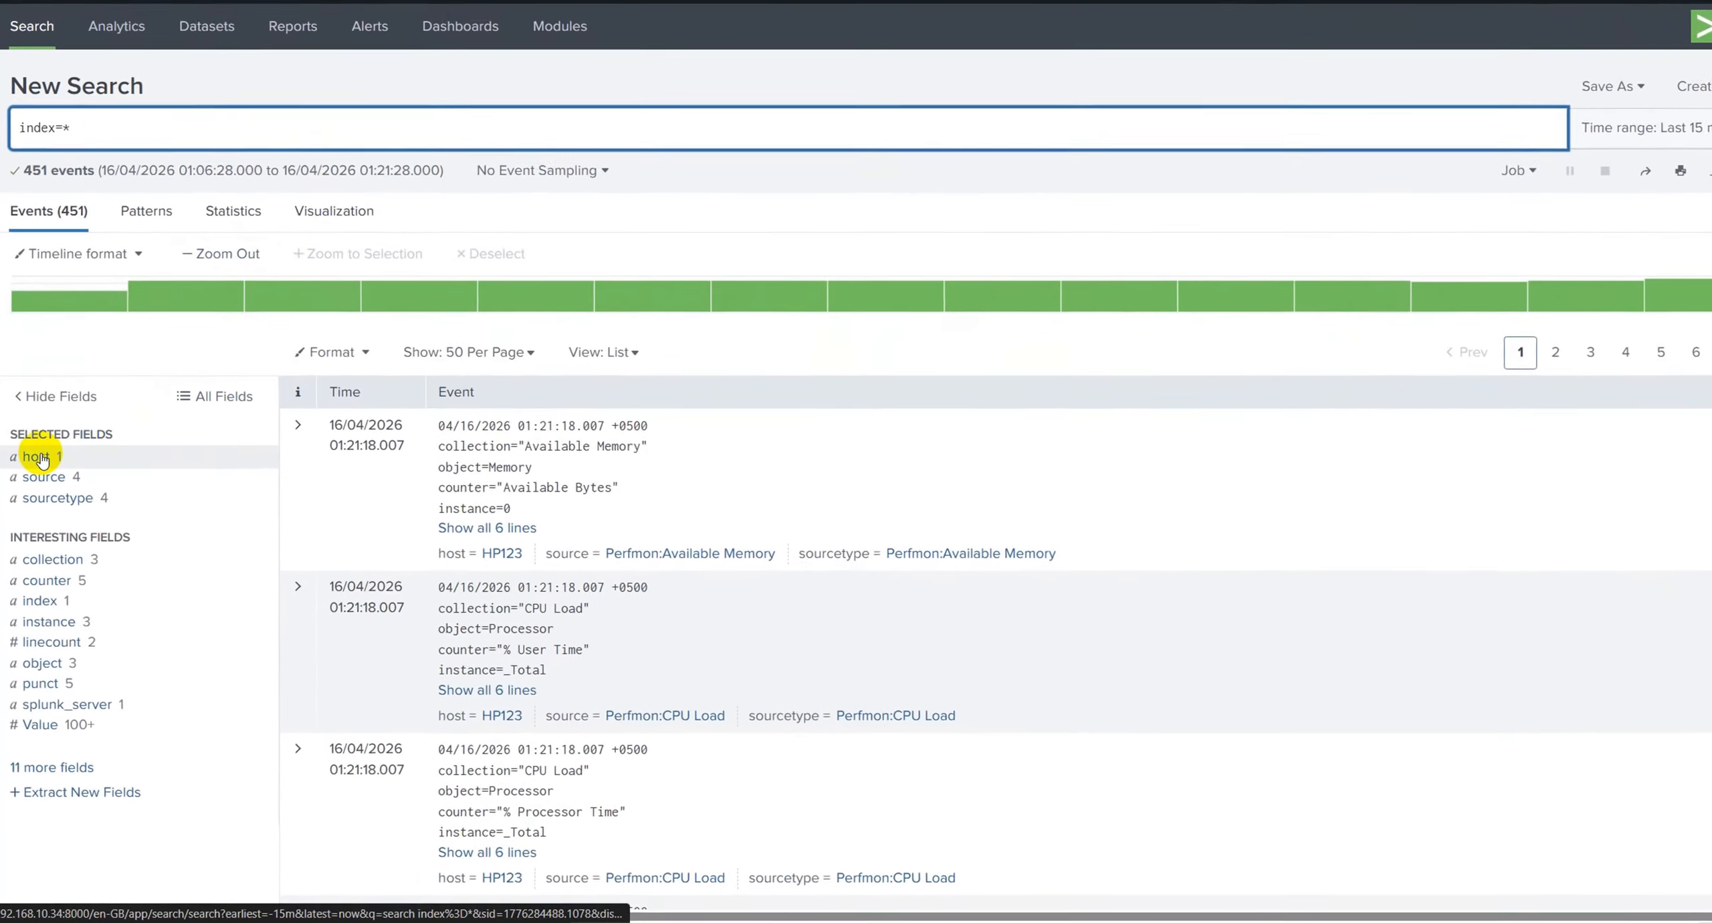
Narrow the search to host HP123 using the host field's values, and look through the available fields
left_click(218, 508)
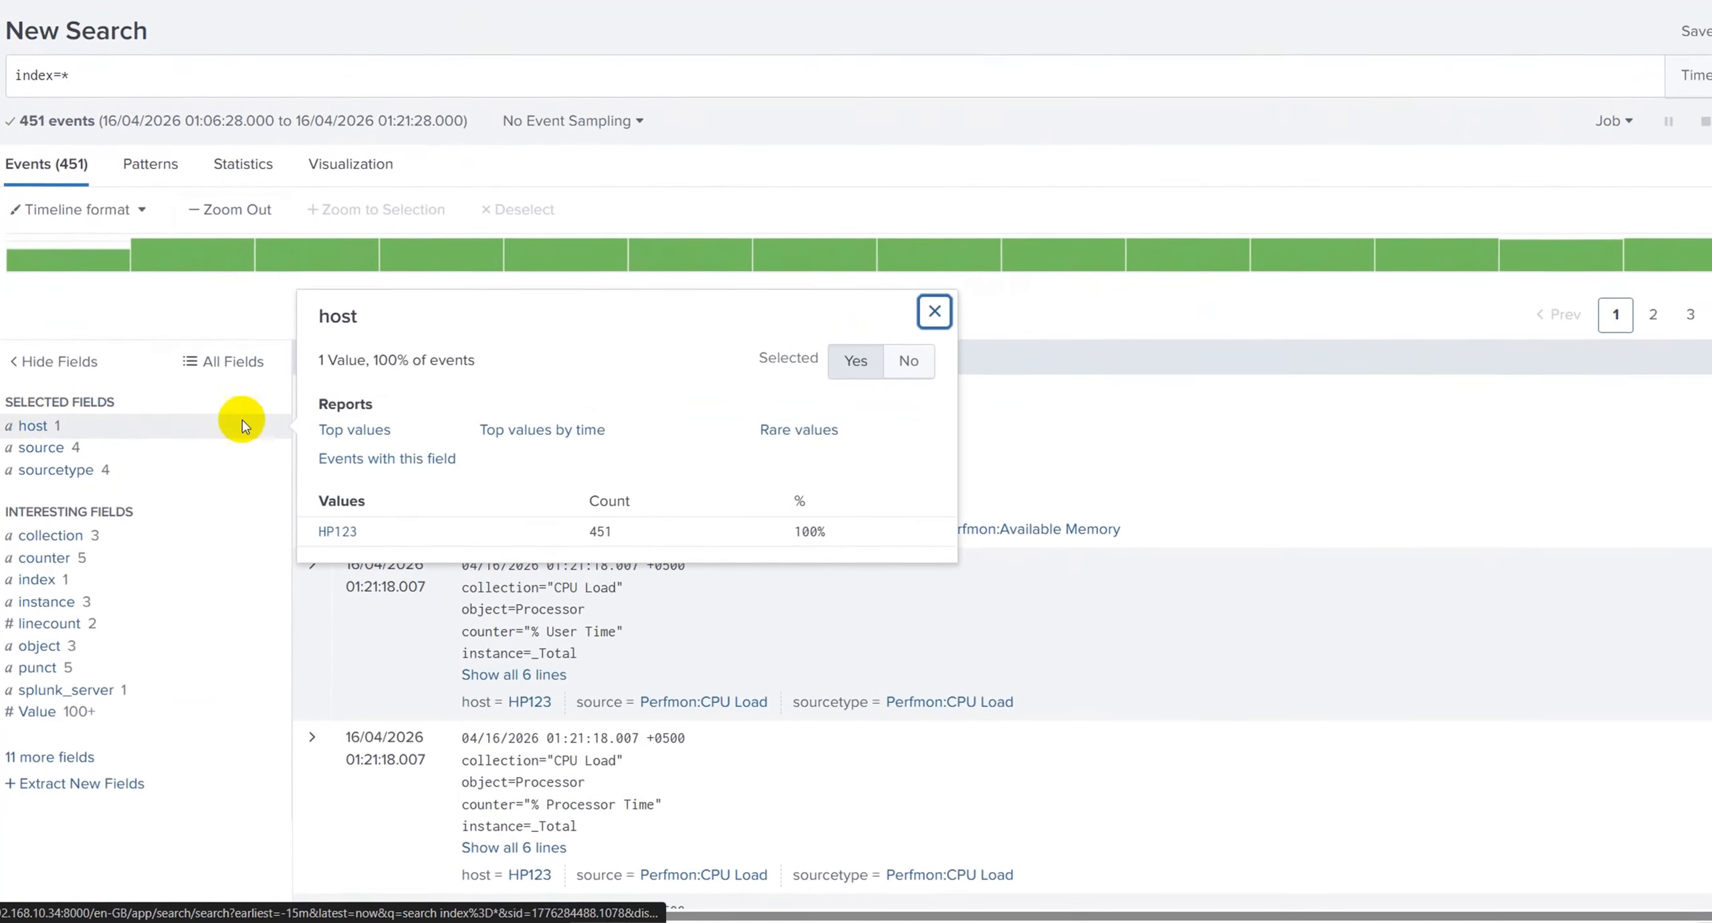
left_click(345, 531)
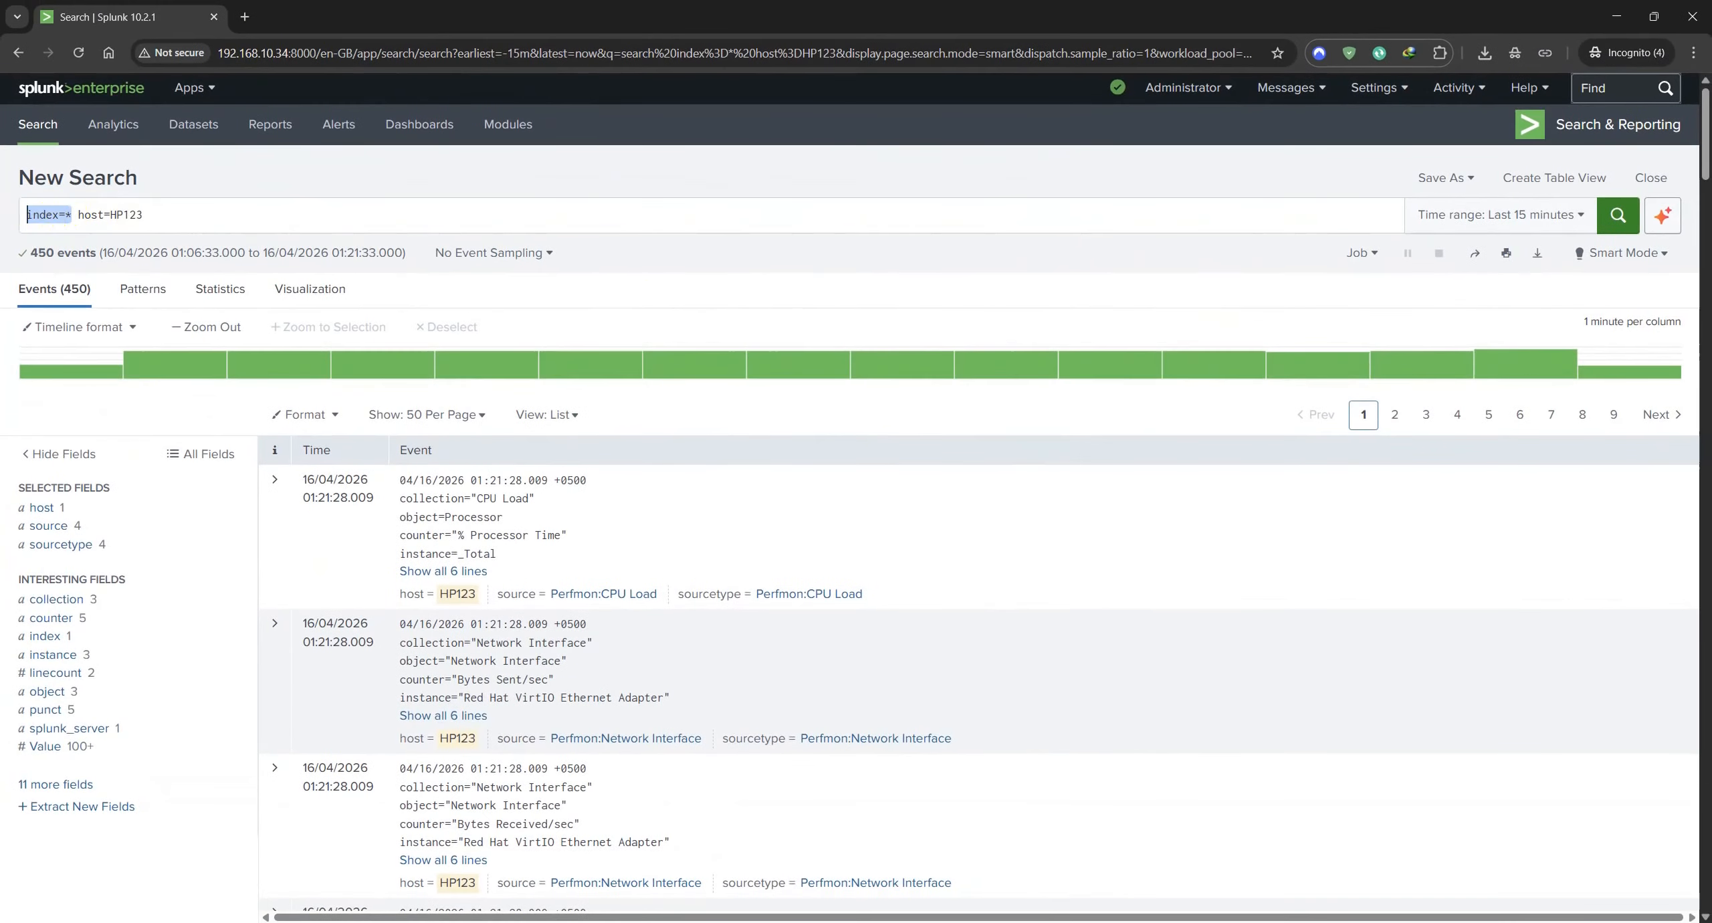
left_click(148, 231)
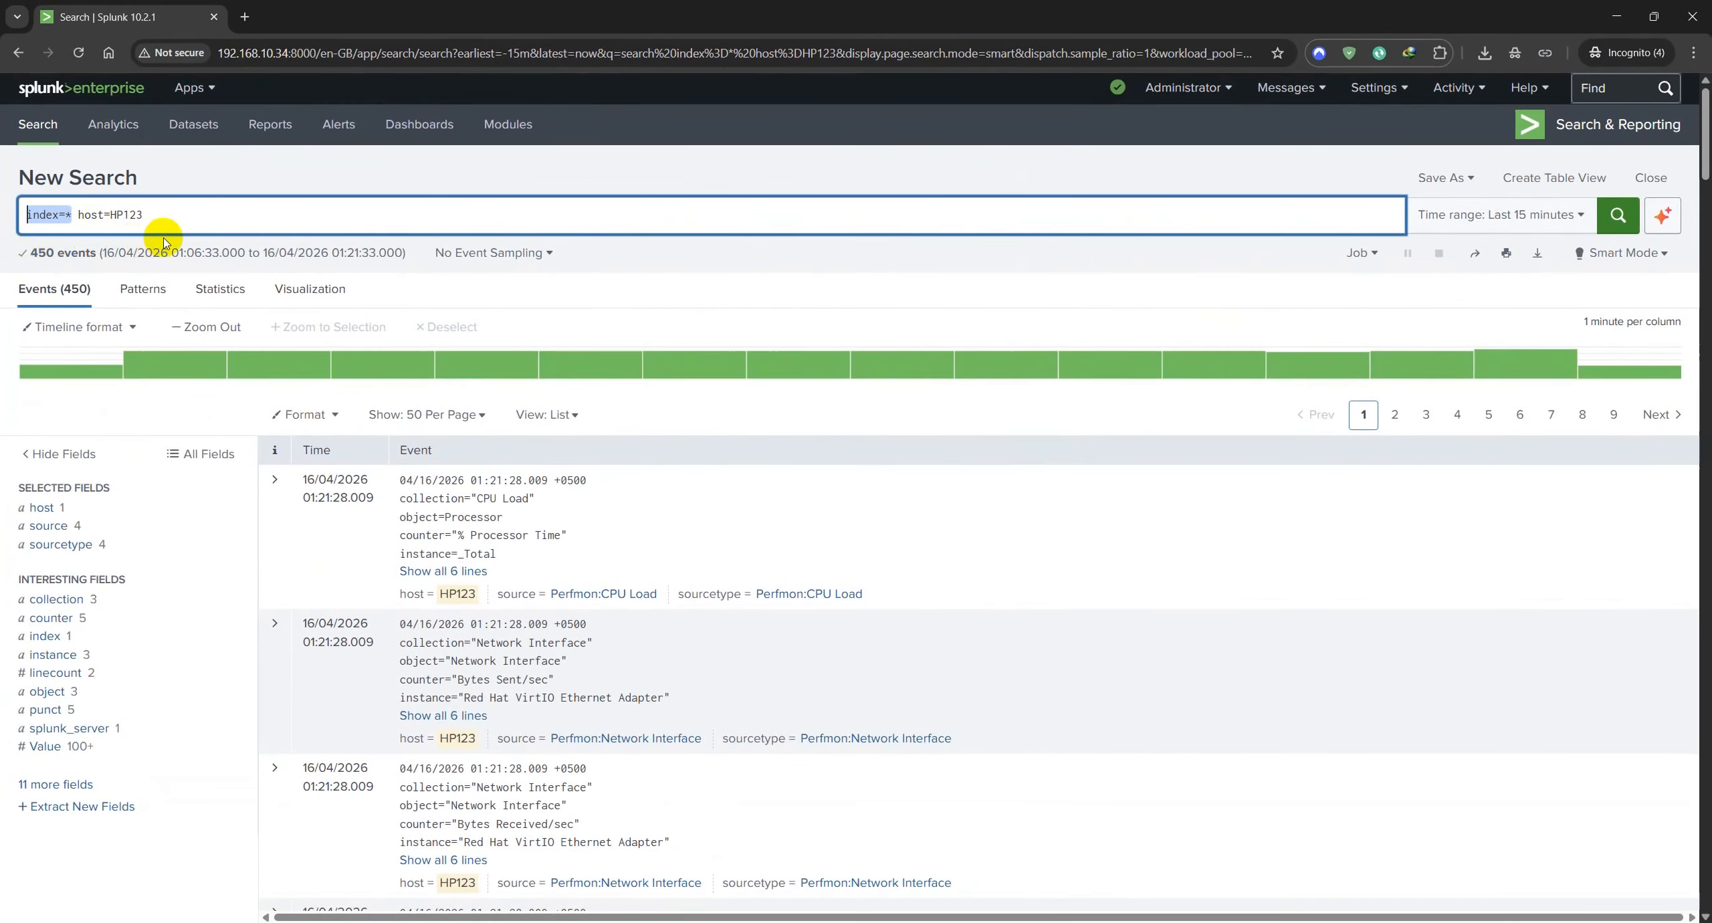
left_click(264, 218)
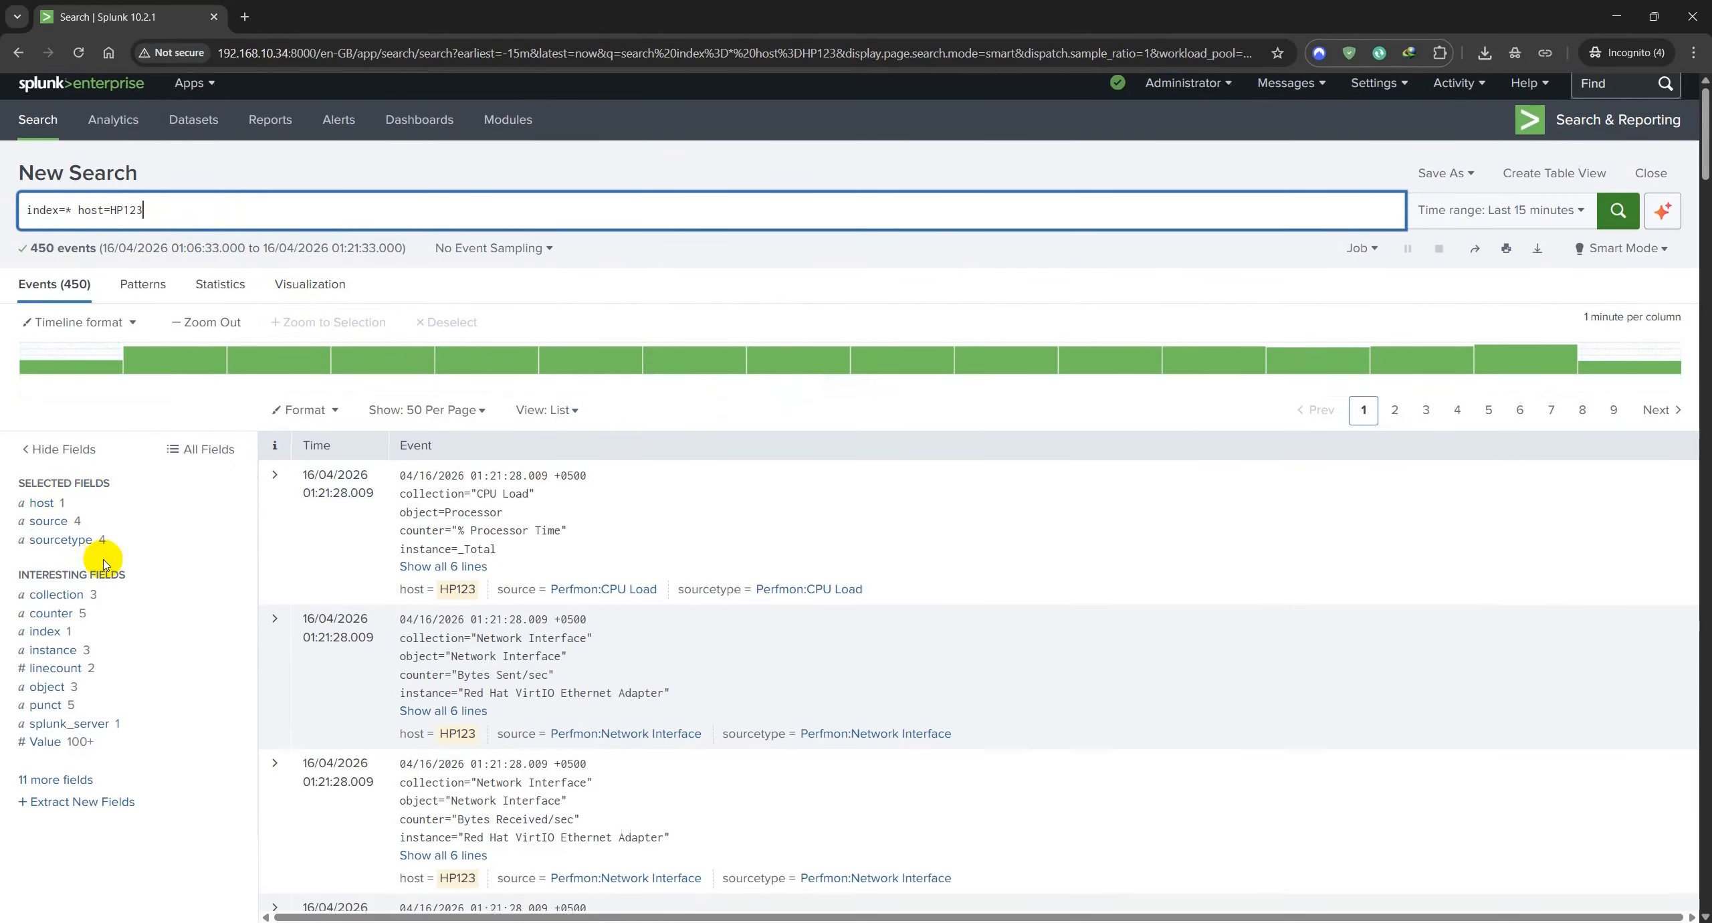
scroll(86, 555, "down", 1)
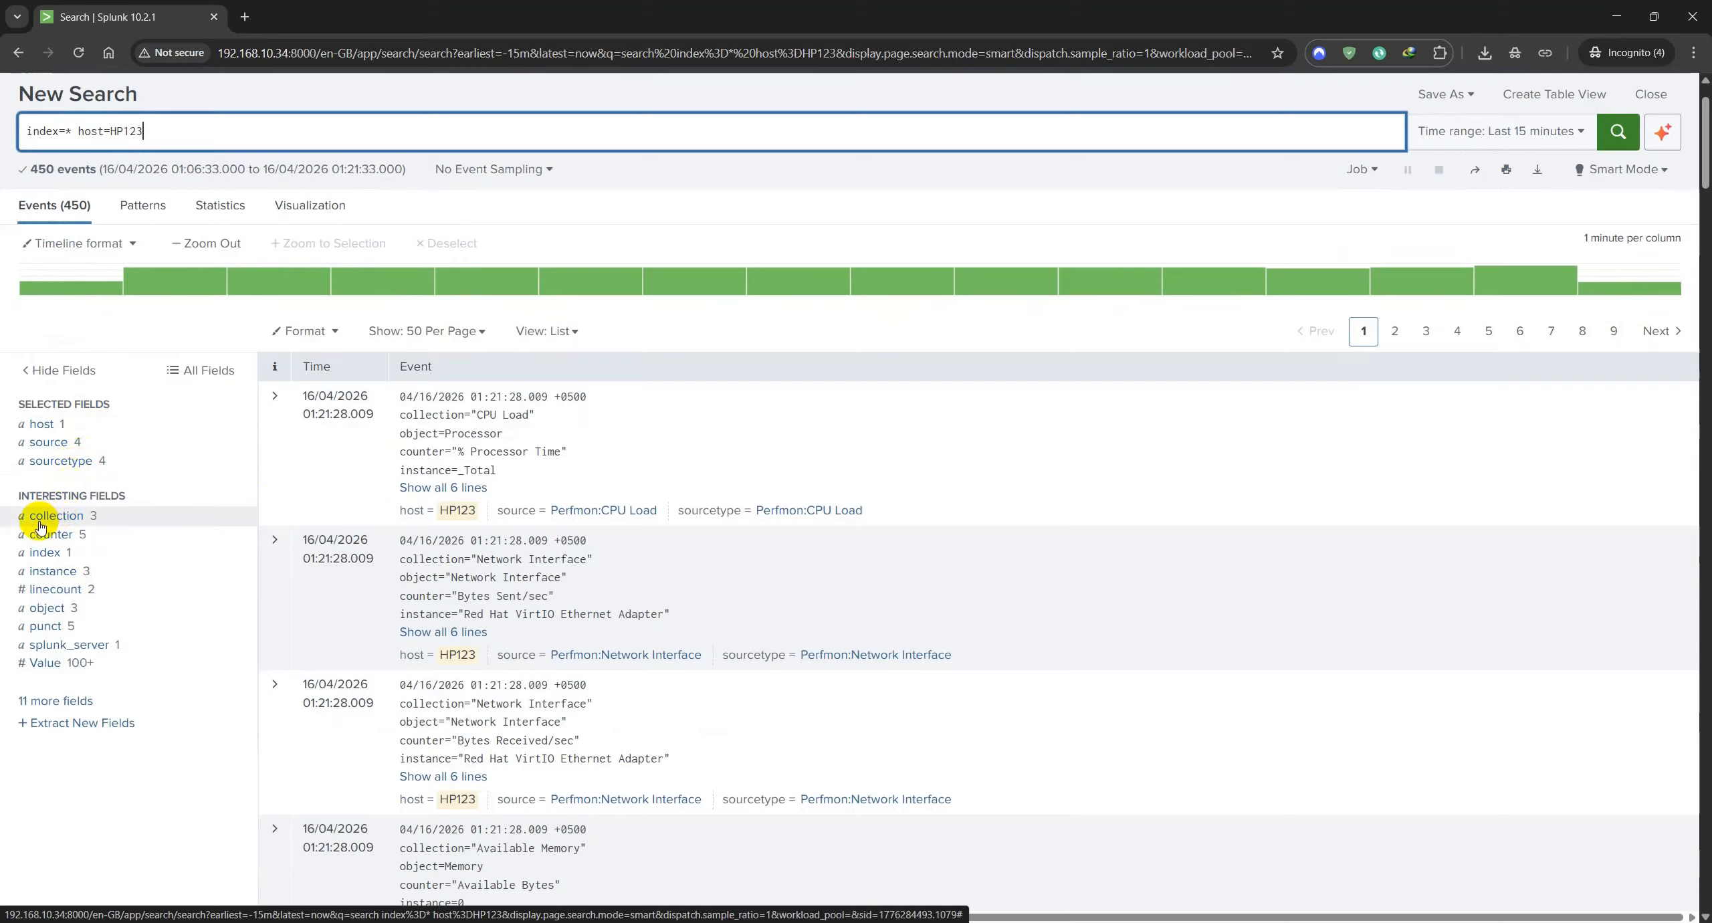
scroll(65, 485, "down", 1)
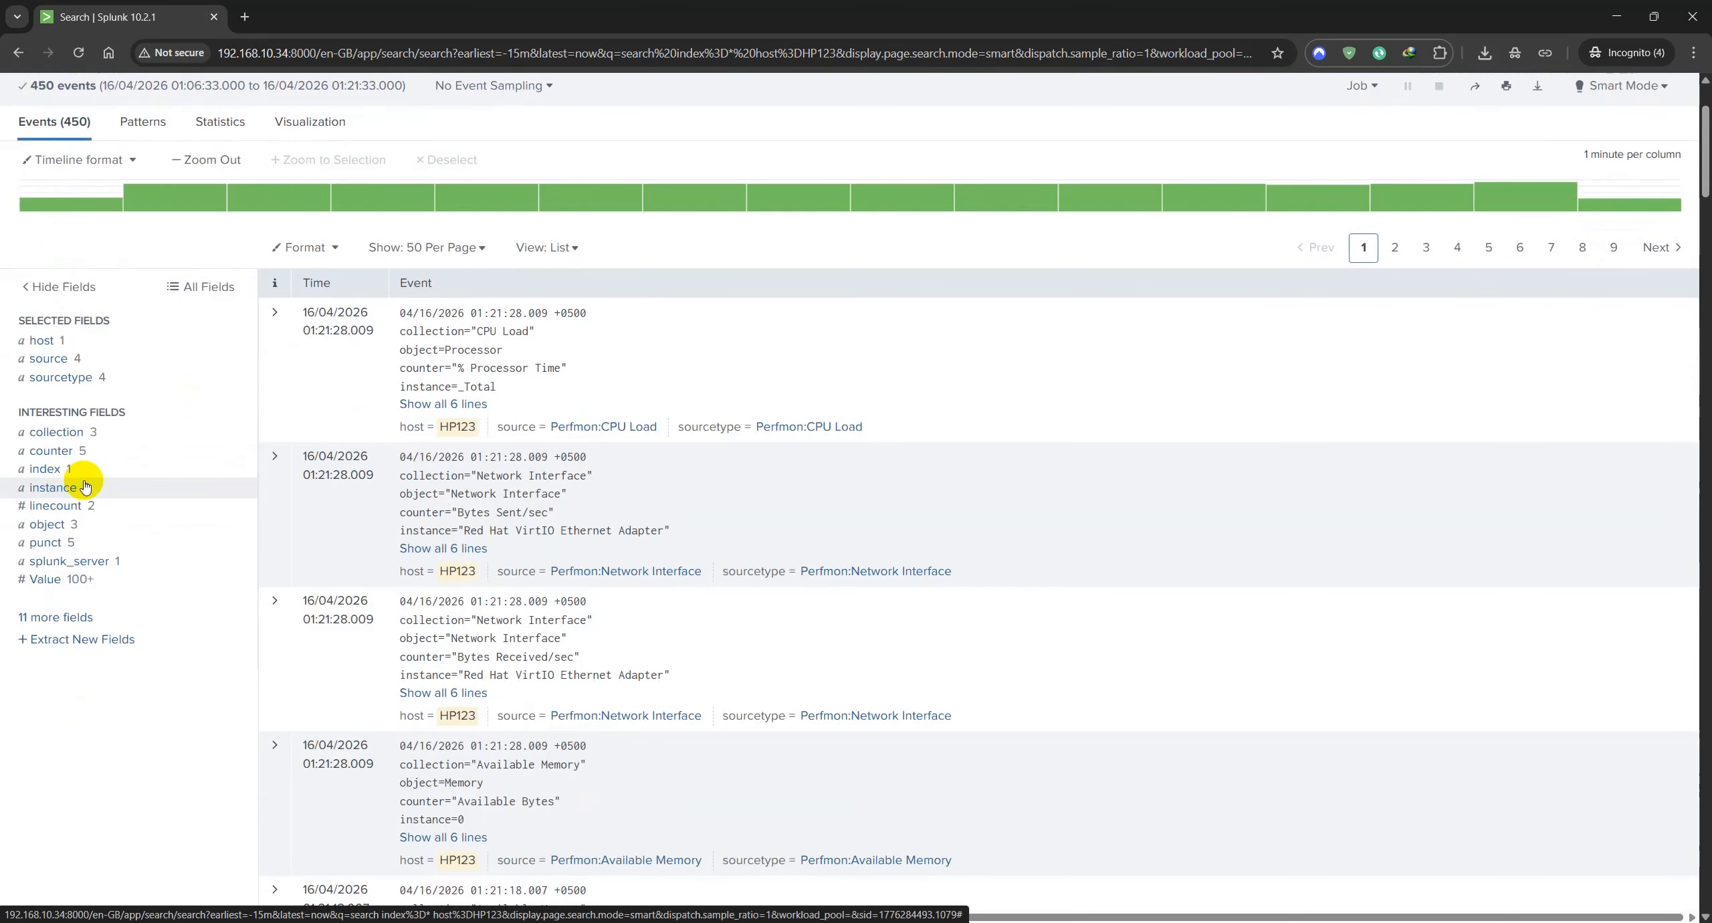
Open the catalogue for finding more apps, and view the Dashboards and Reports pages of Search & Reporting
scroll(85, 486, "up", 2)
left_click(196, 85)
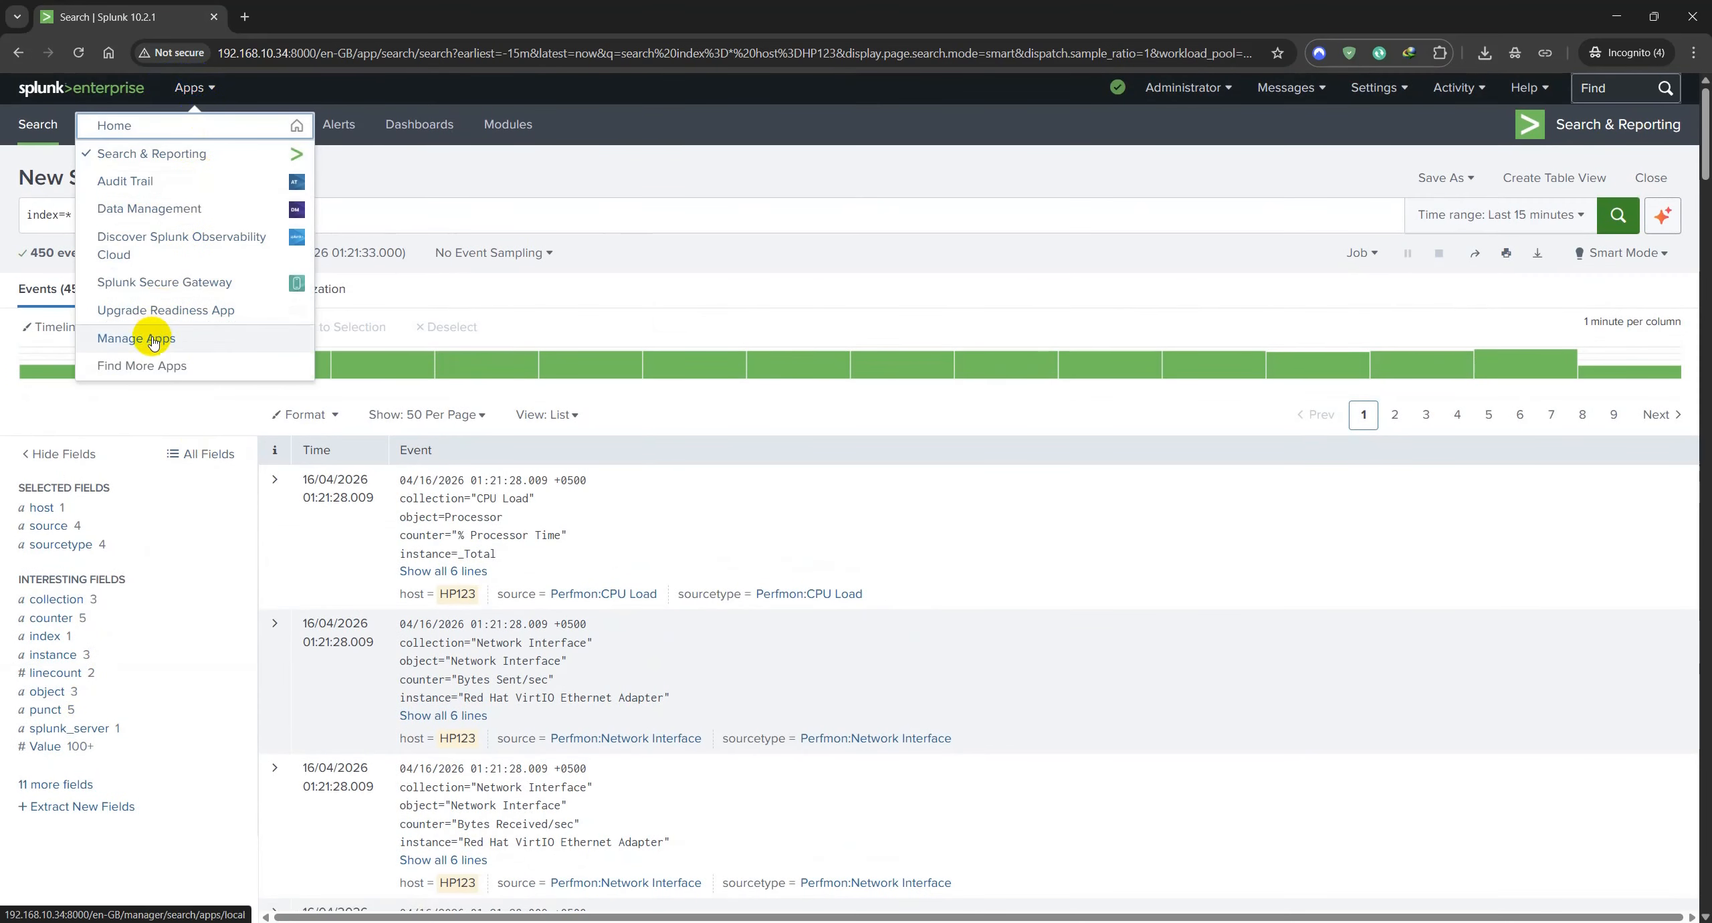
left_click(145, 366)
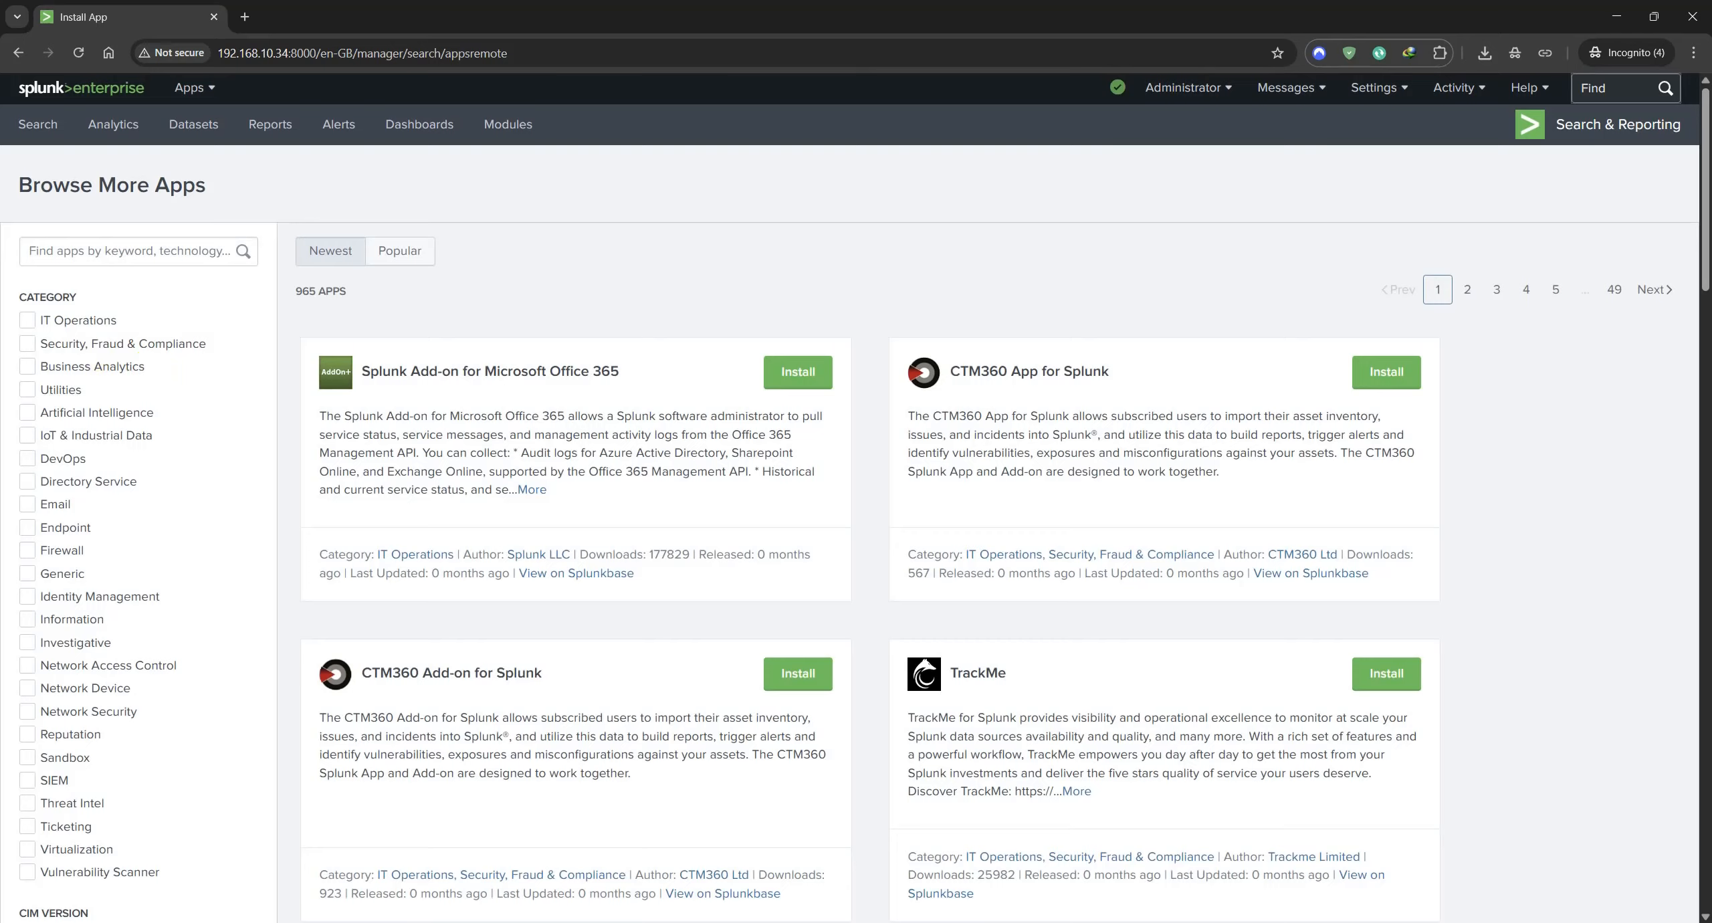
left_click(442, 138)
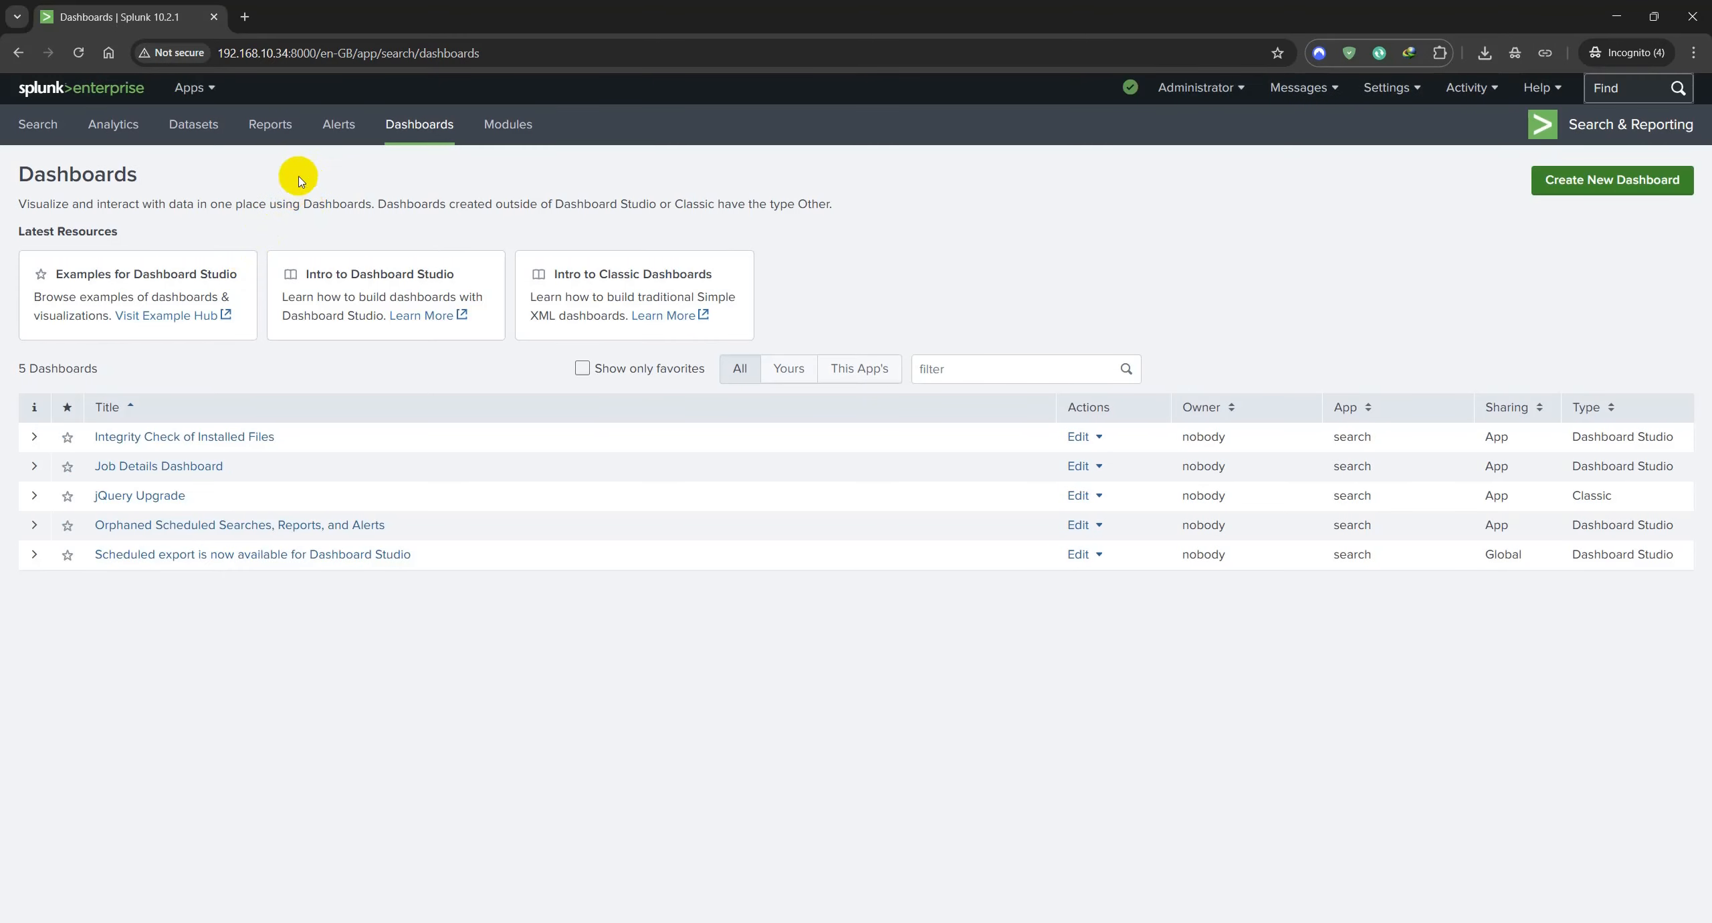
left_click(281, 124)
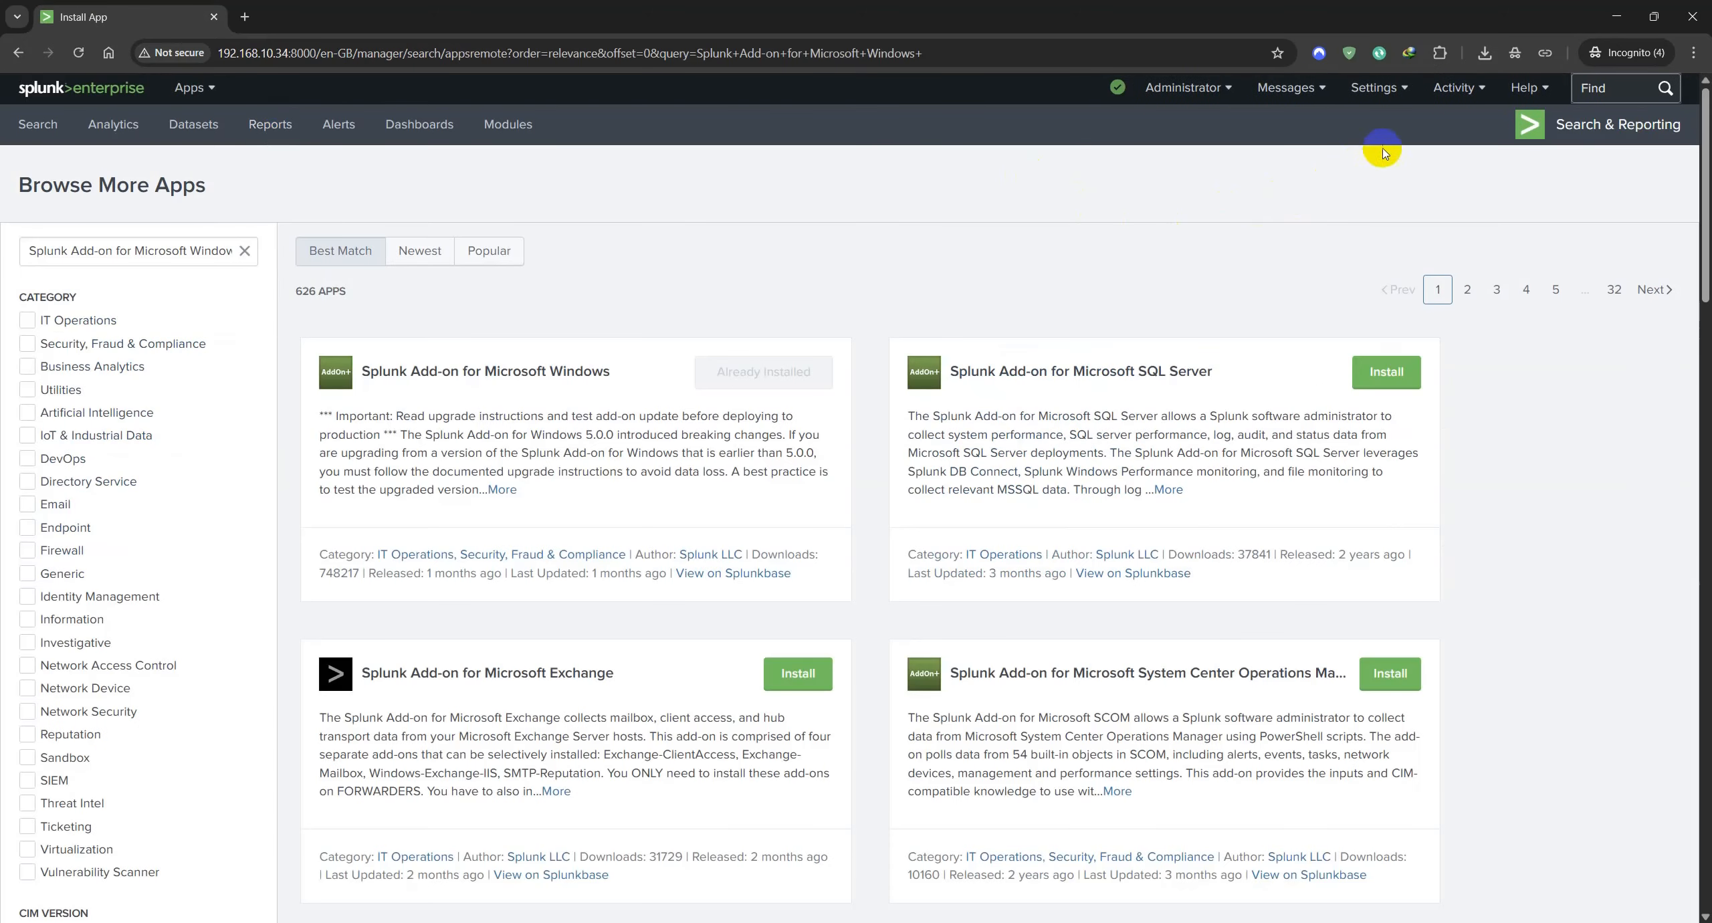
View the data inputs settings and the receiving port configuration under Forwarding and receiving
left_click(1399, 97)
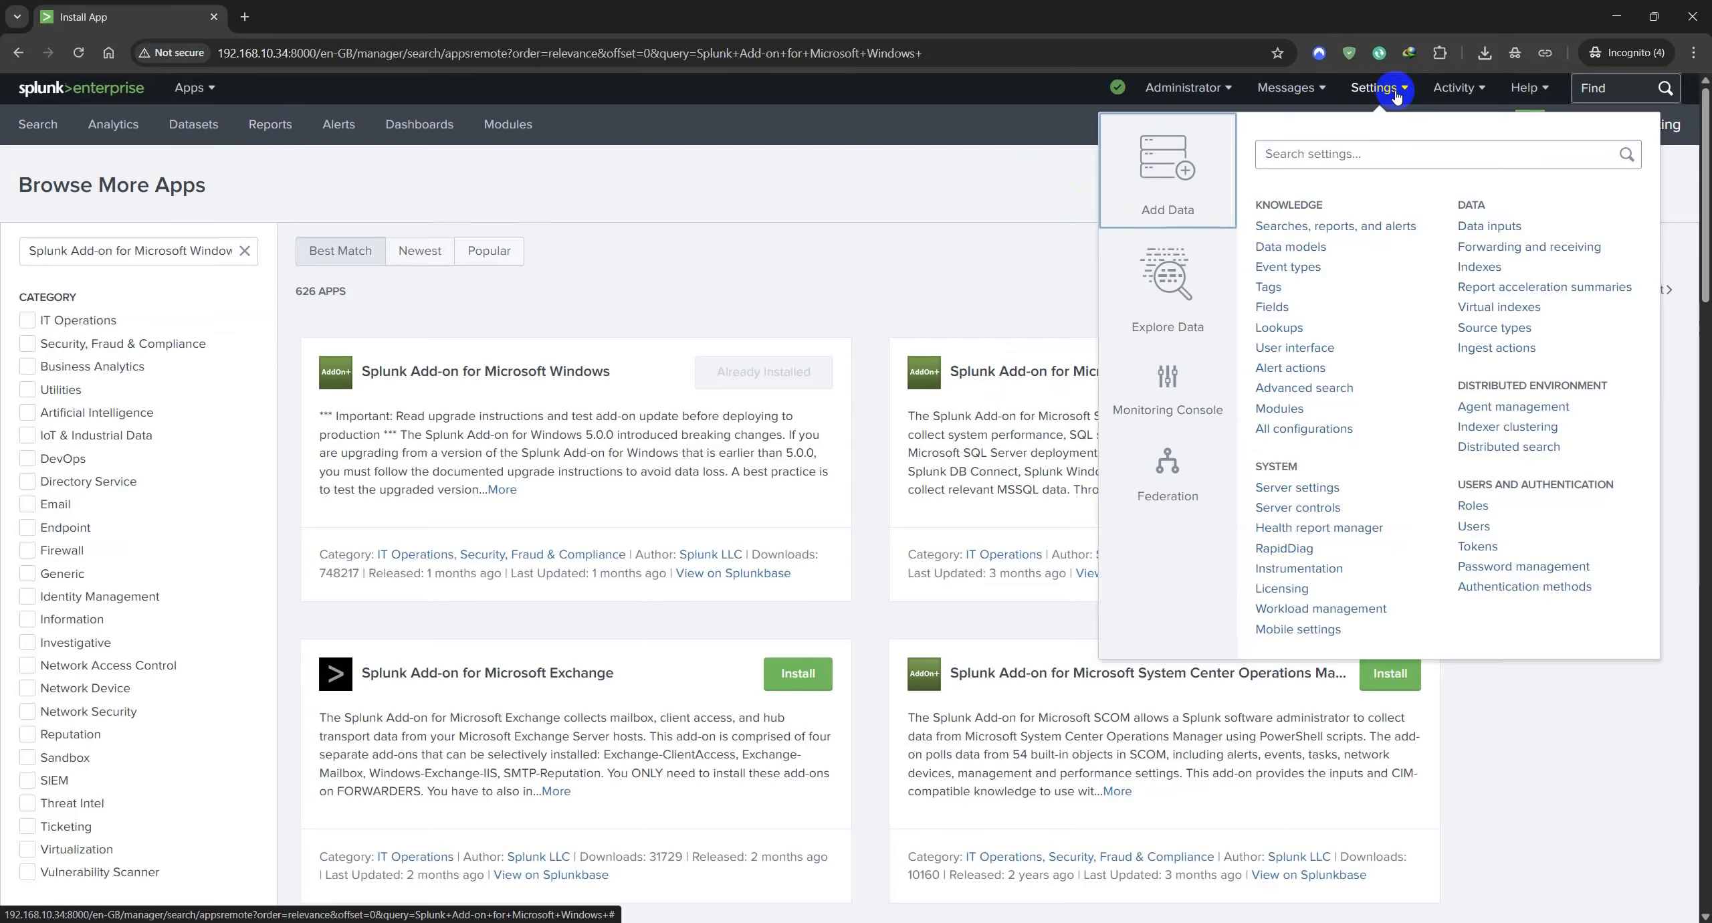
left_click(1502, 227)
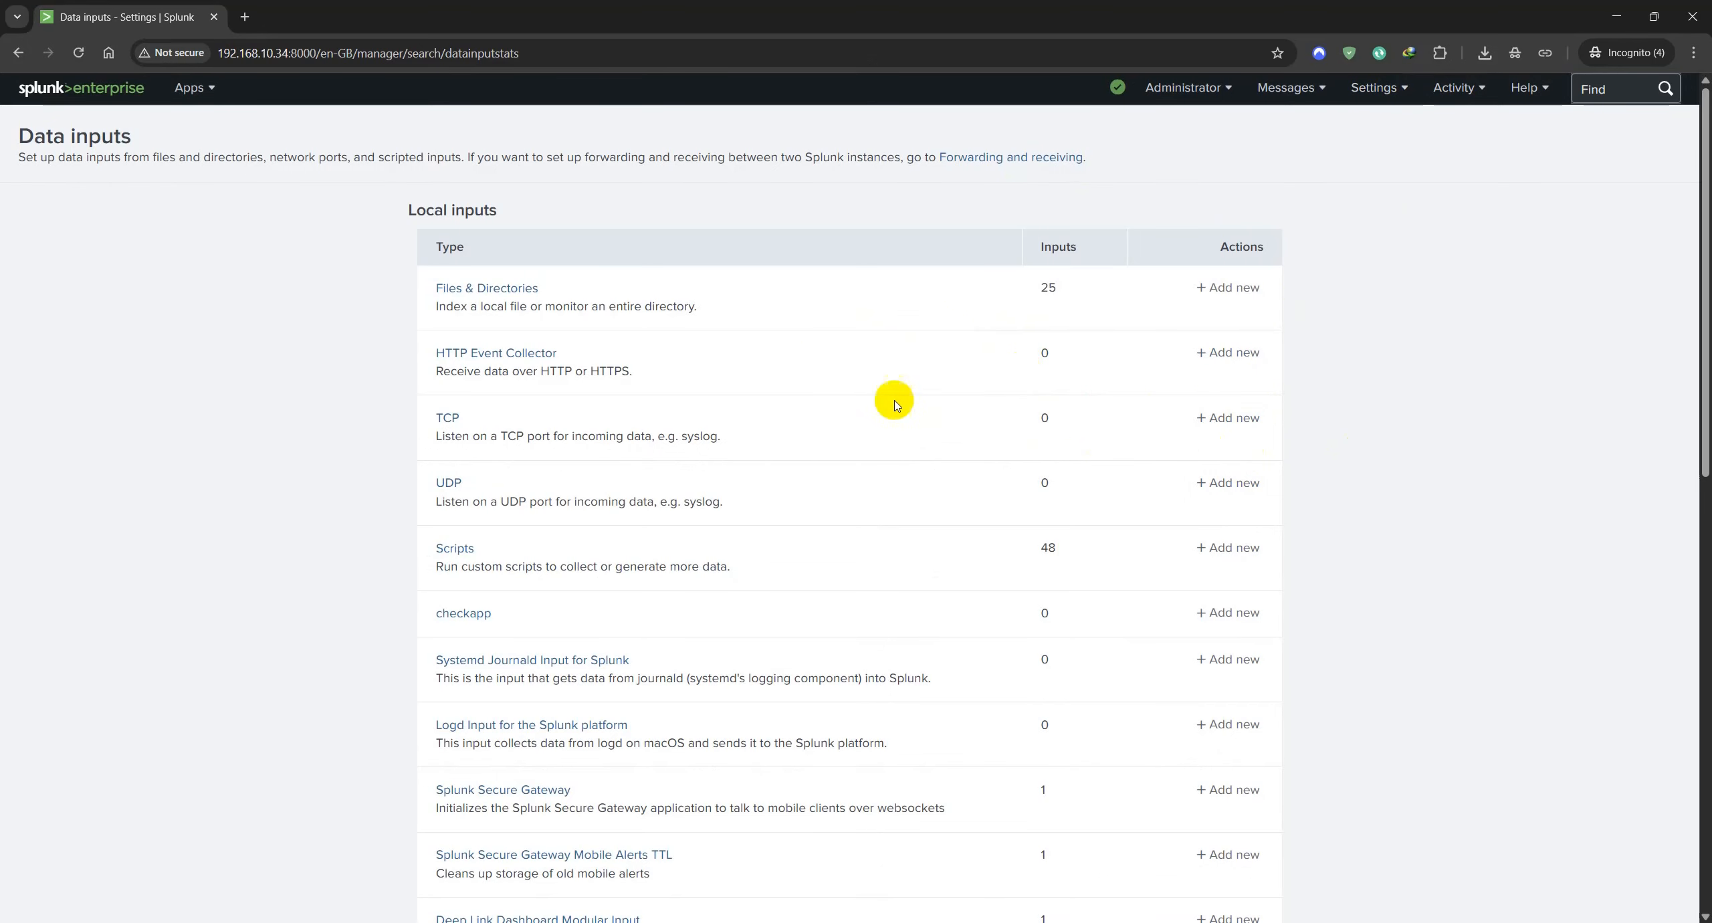
left_click(1413, 86)
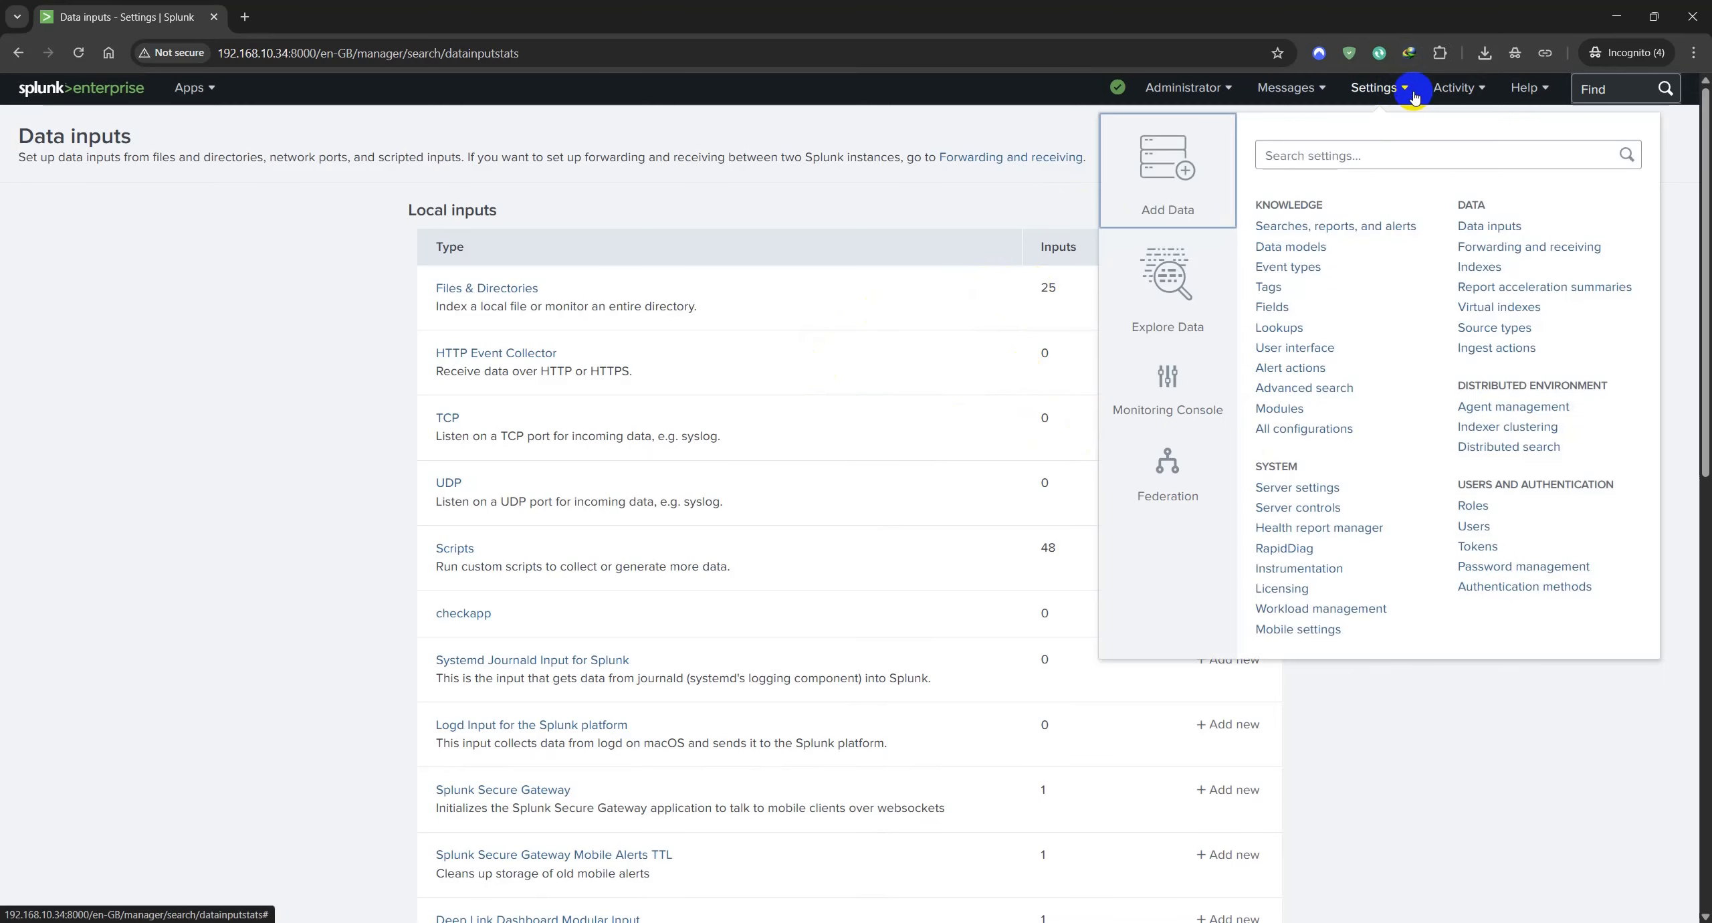
left_click(1506, 248)
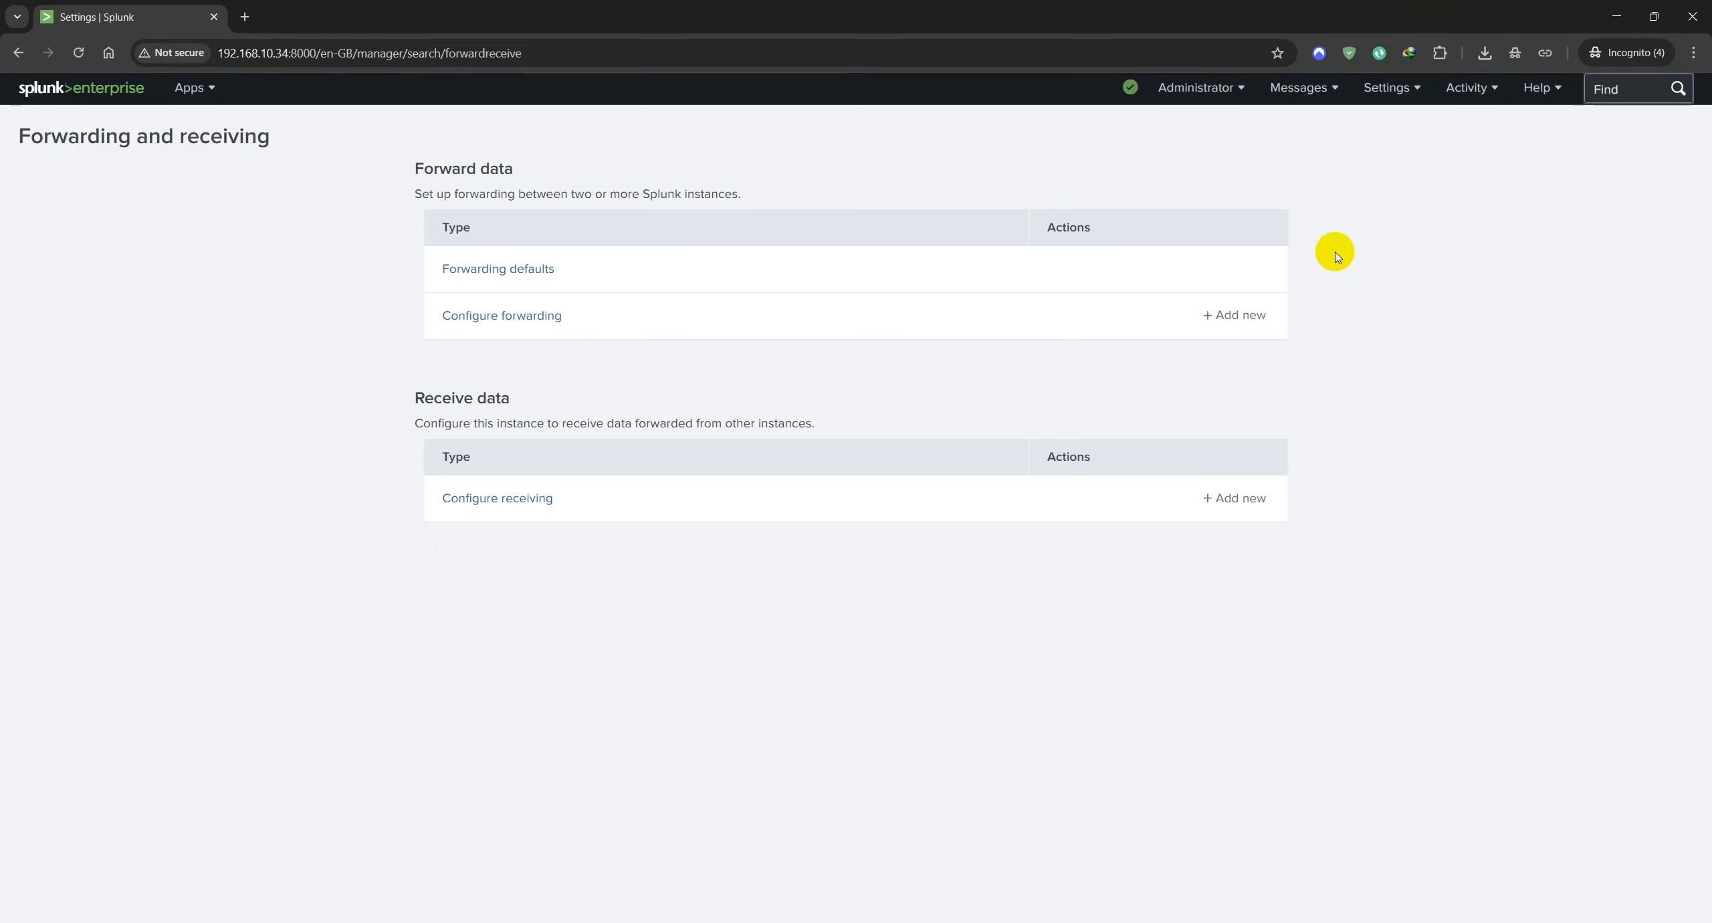
left_click_drag(394, 404, 587, 396)
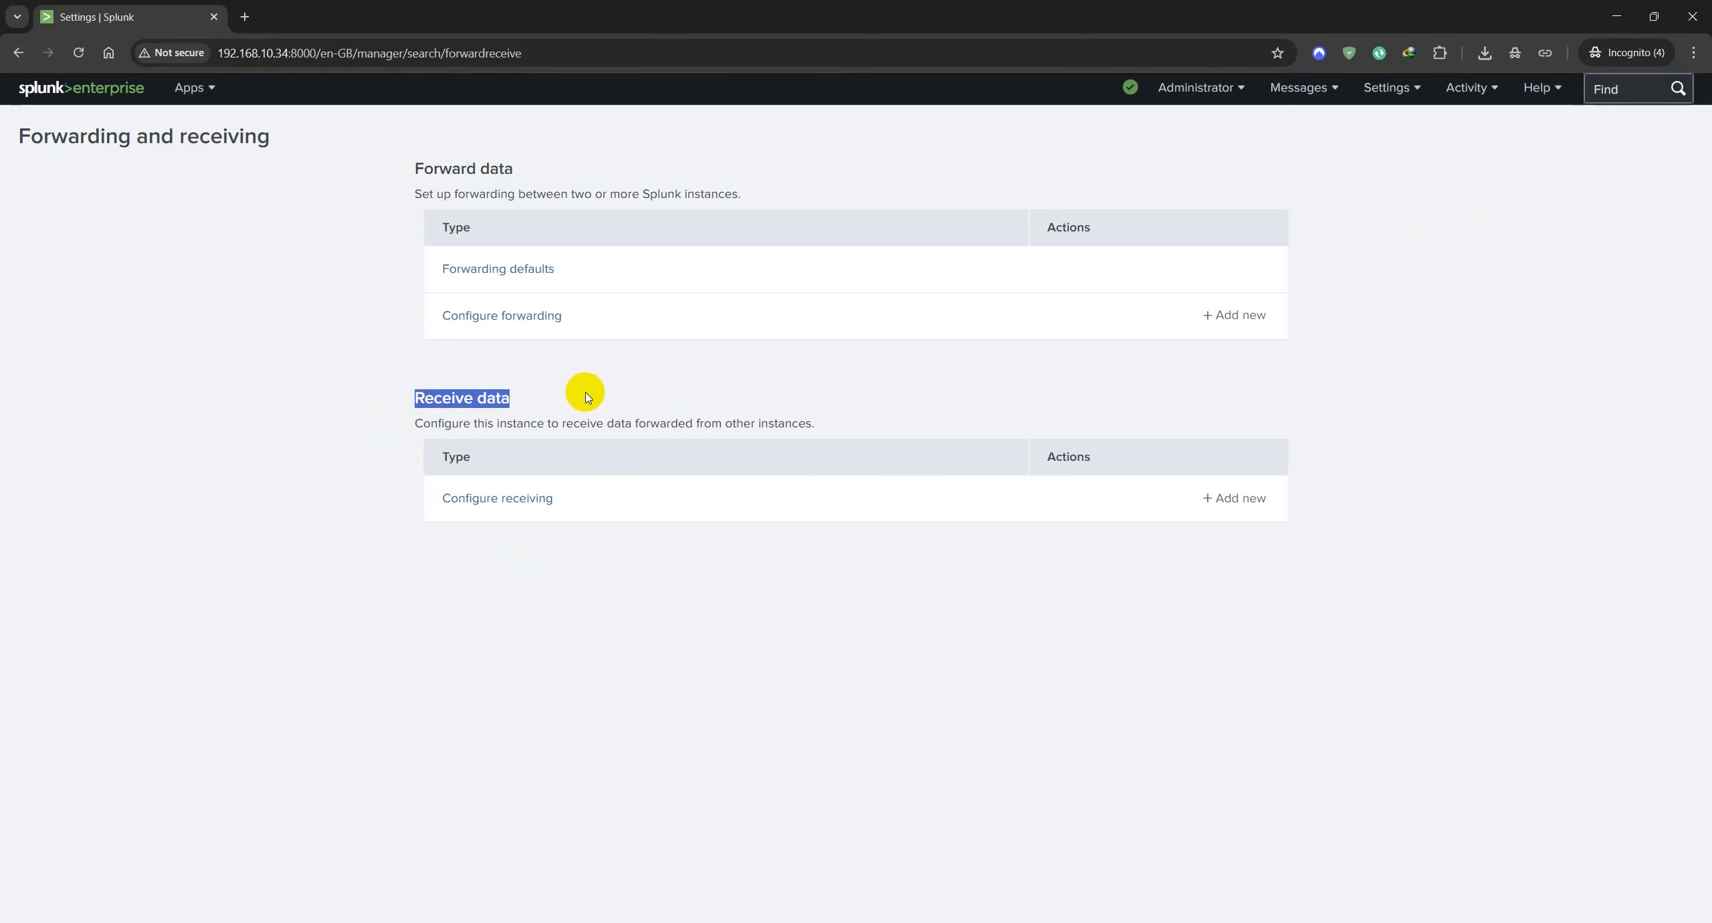
left_click(528, 496)
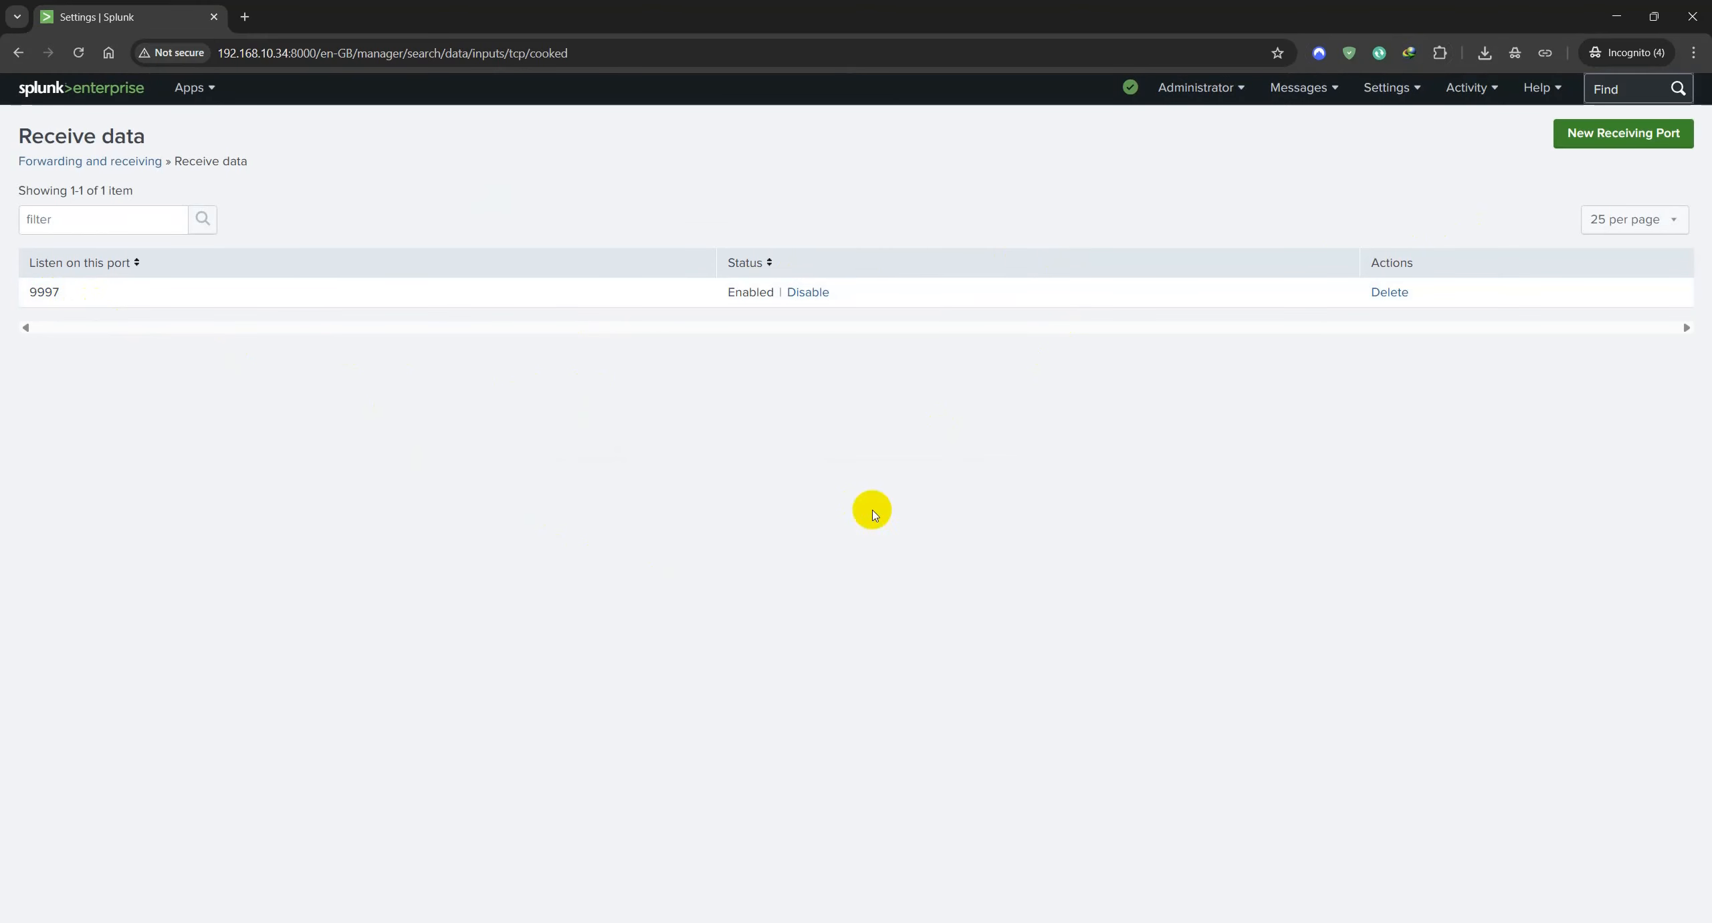
List the indexes at 25 per page and inspect the main index's settings without saving
left_click(1421, 90)
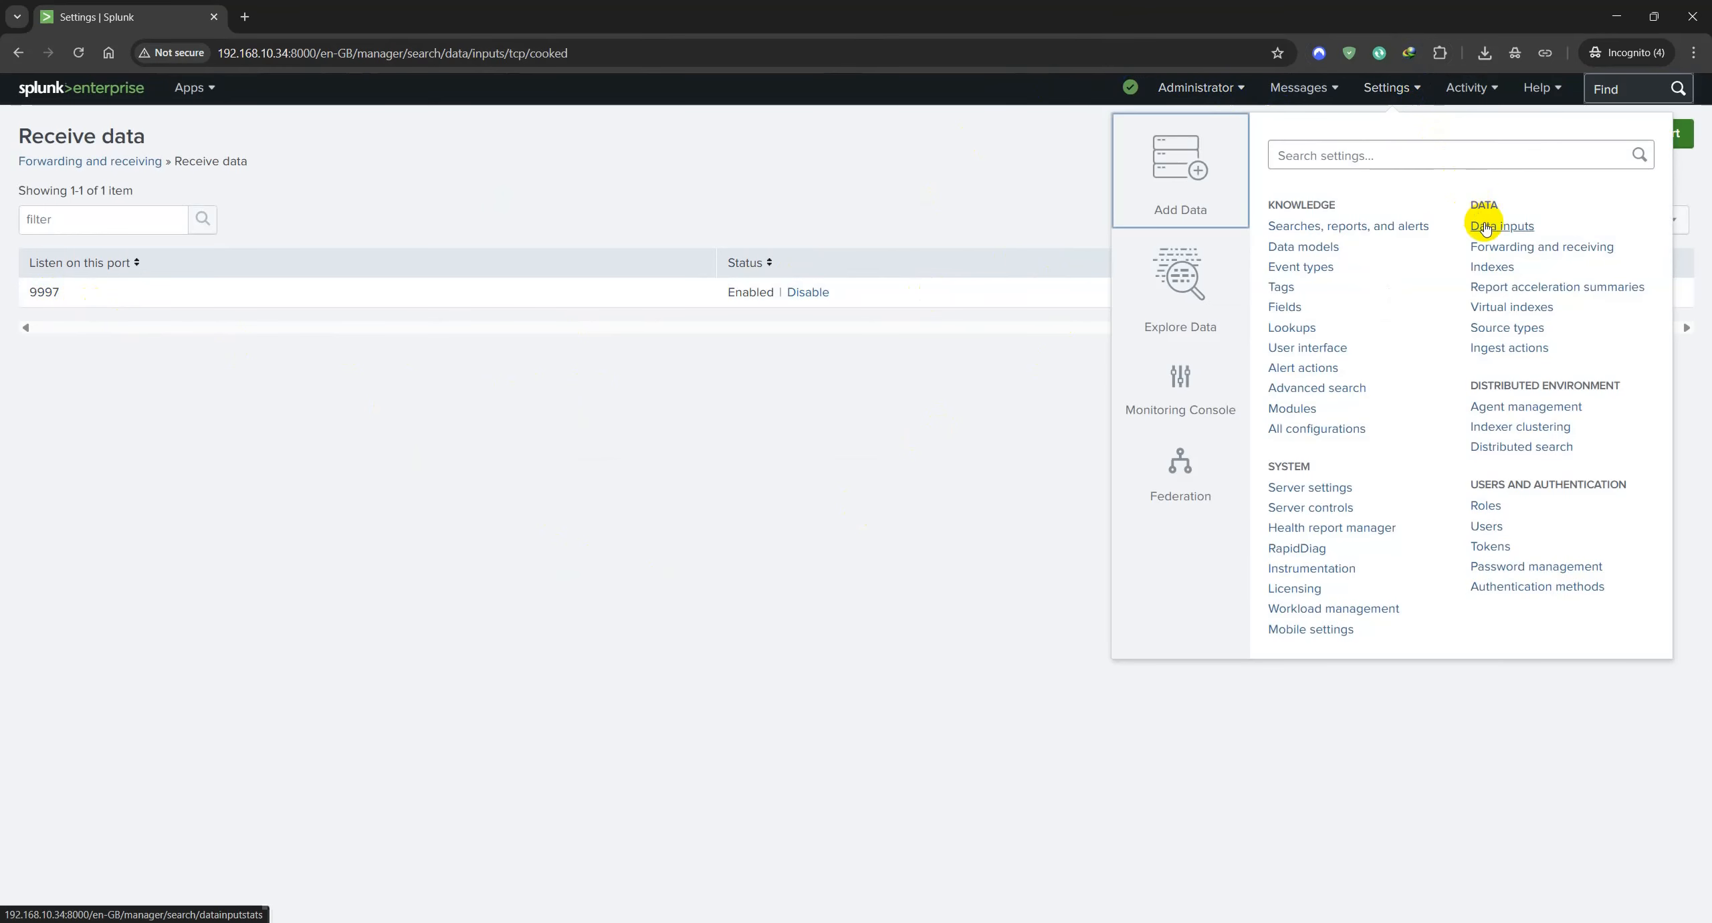
left_click(1493, 268)
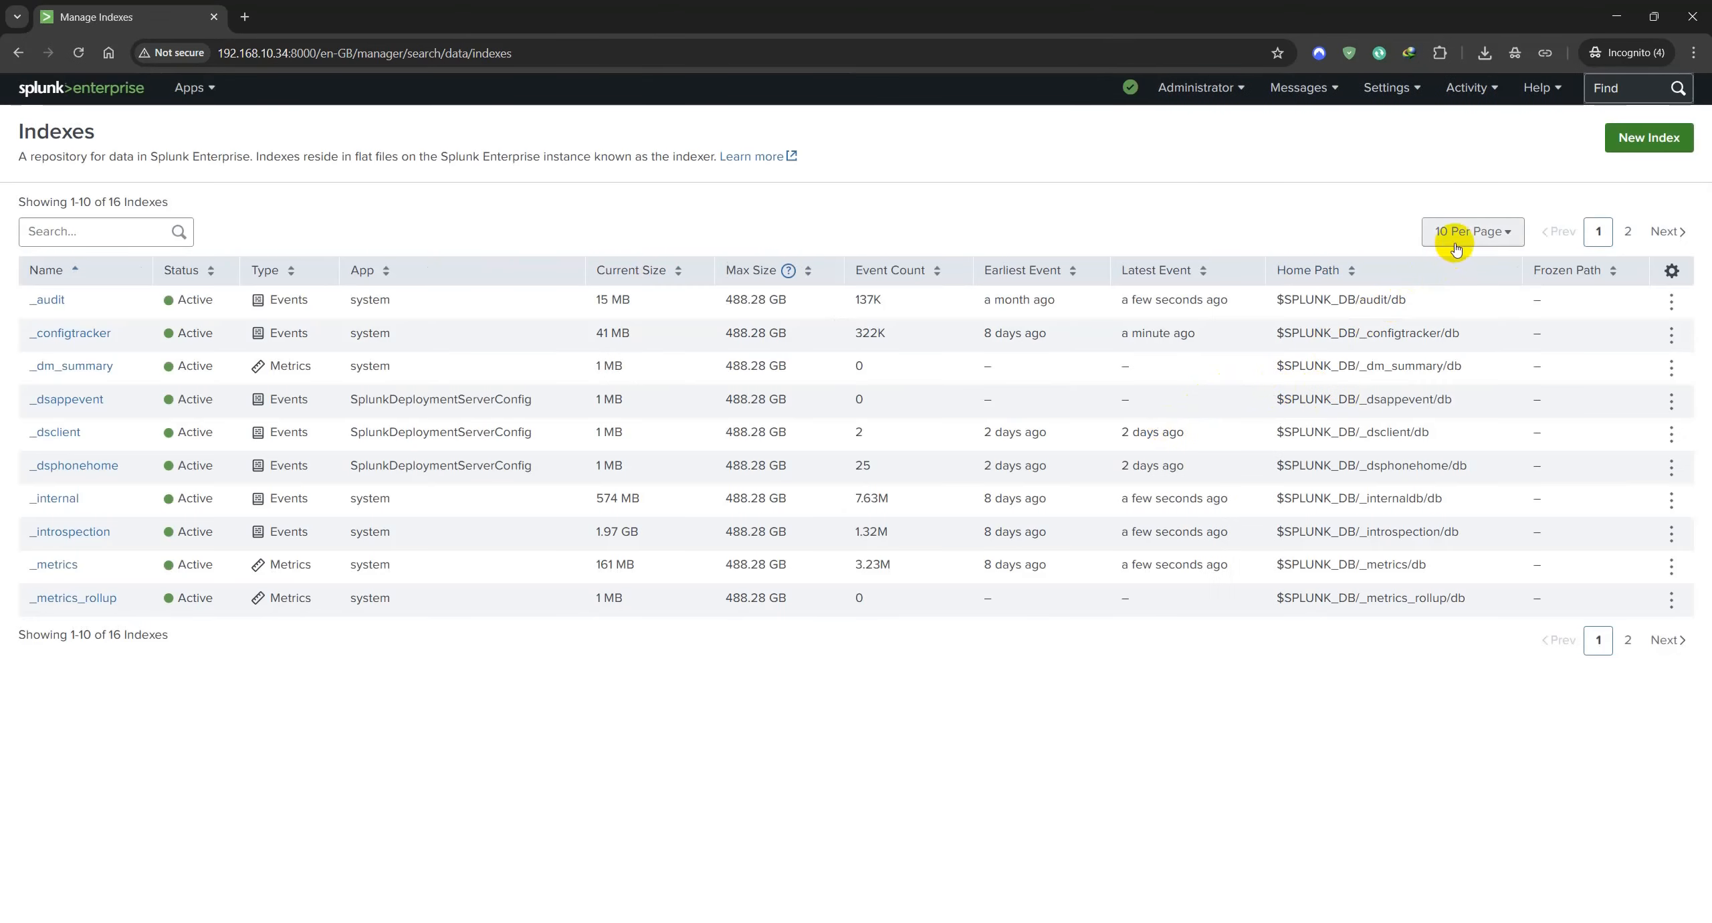
left_click(1462, 231)
left_click(1480, 302)
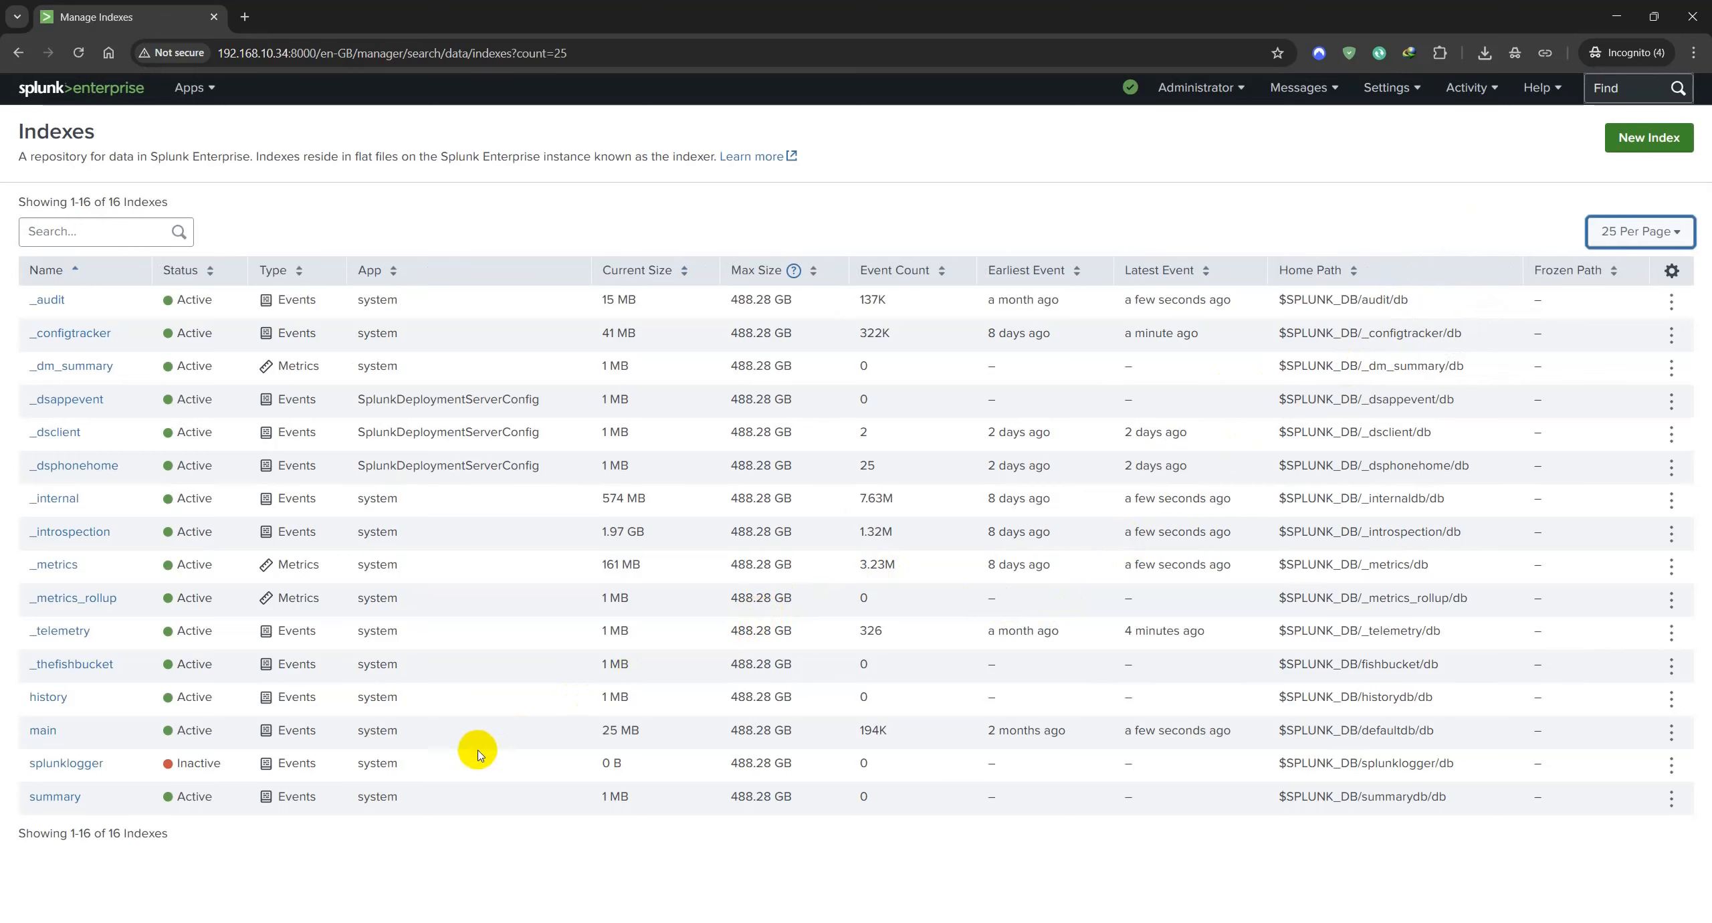
left_click(59, 735)
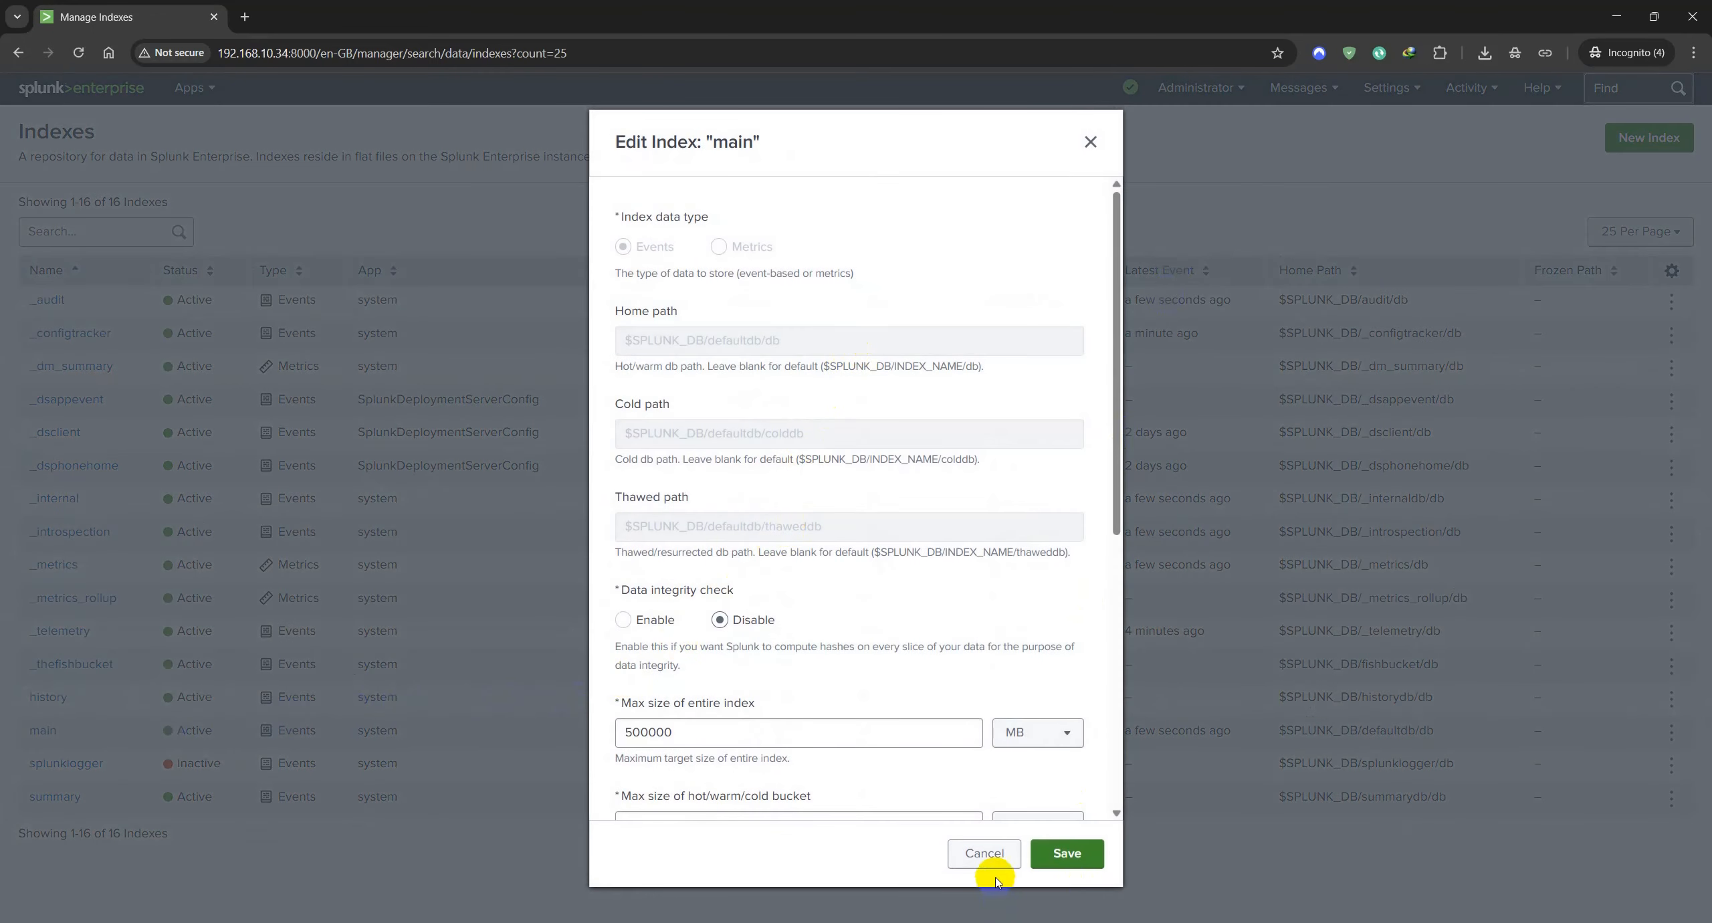
left_click(984, 856)
View the user accounts and look through the new user form, including its role assignment, without creating a user
left_click(1388, 87)
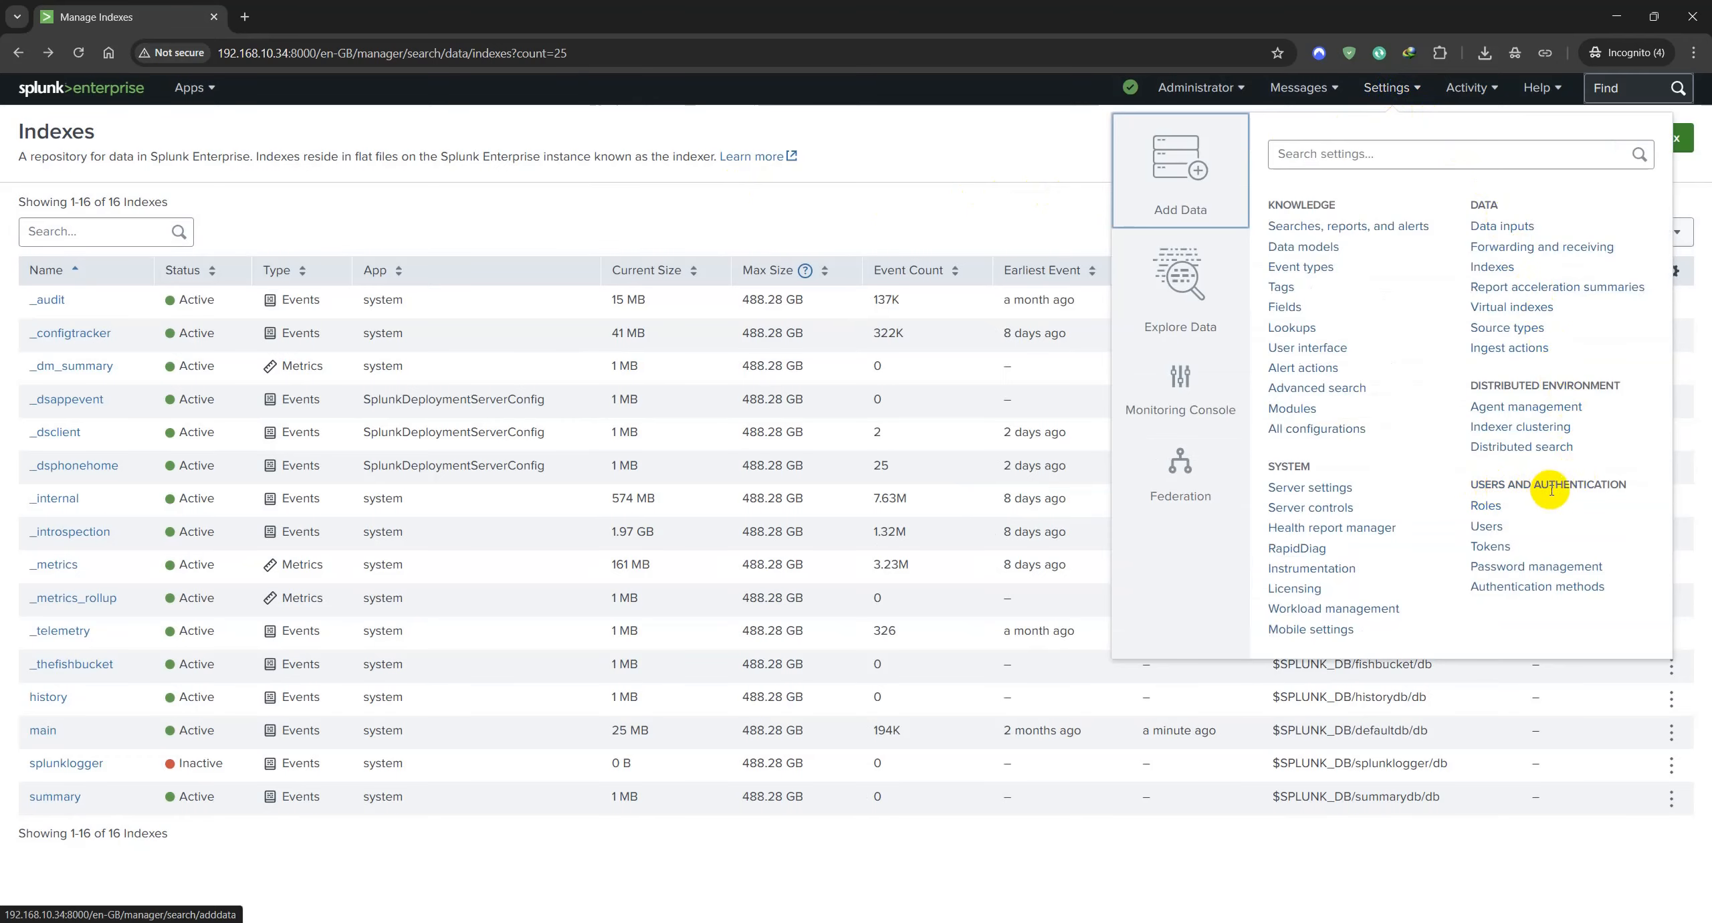
left_click(1488, 524)
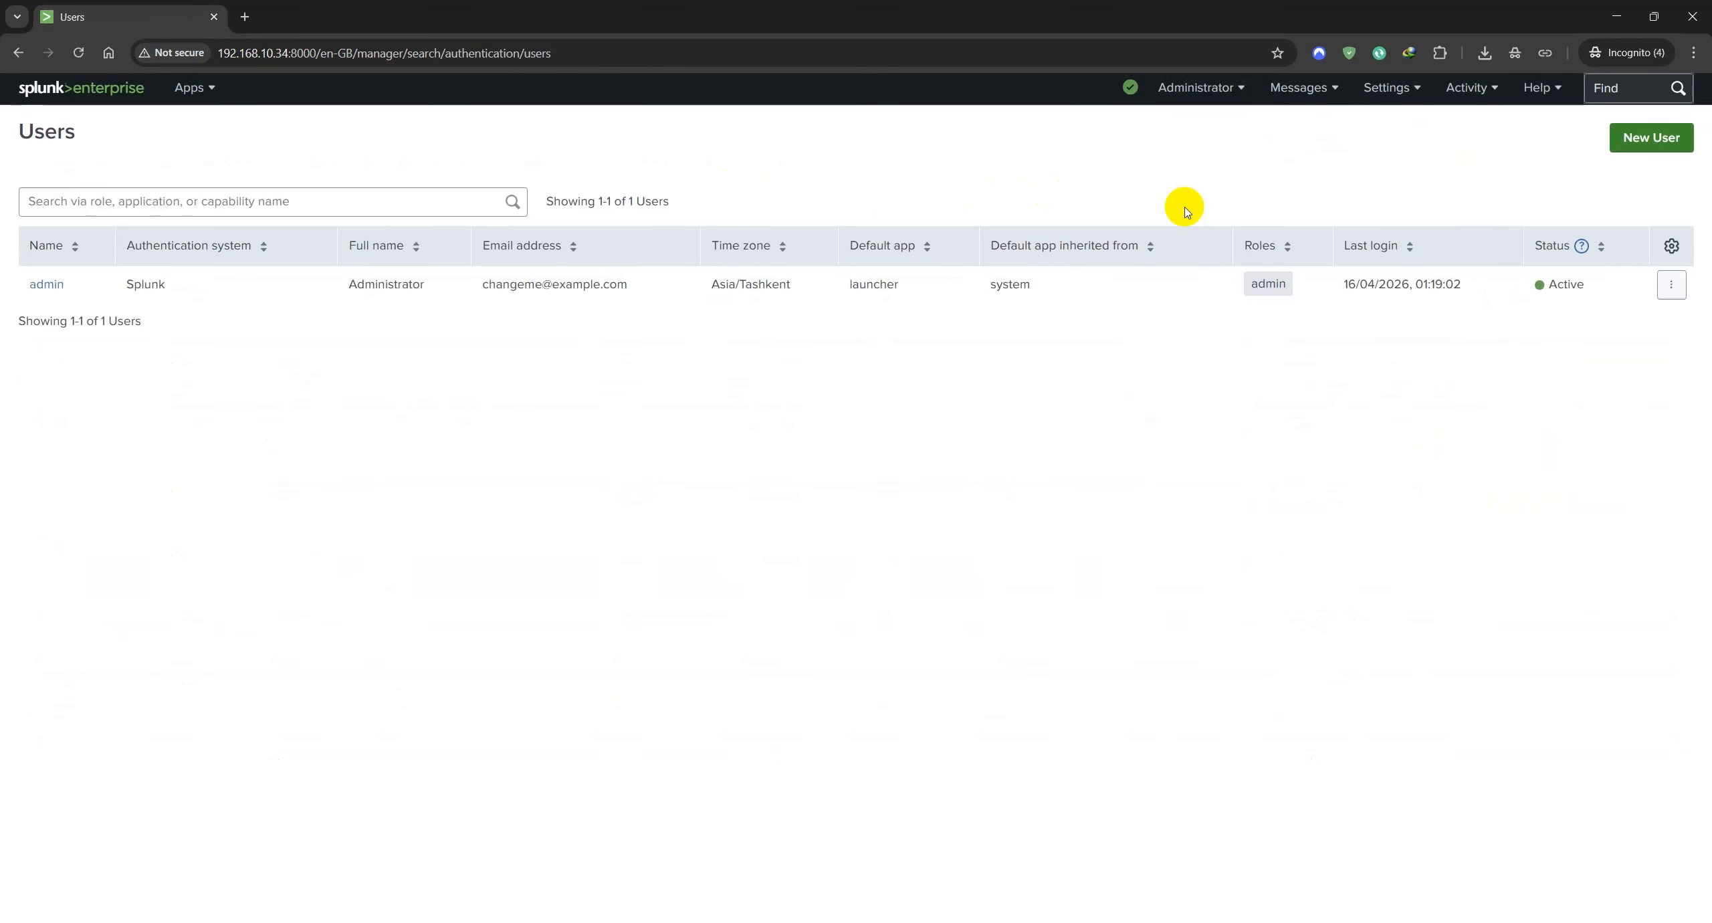
left_click(1654, 137)
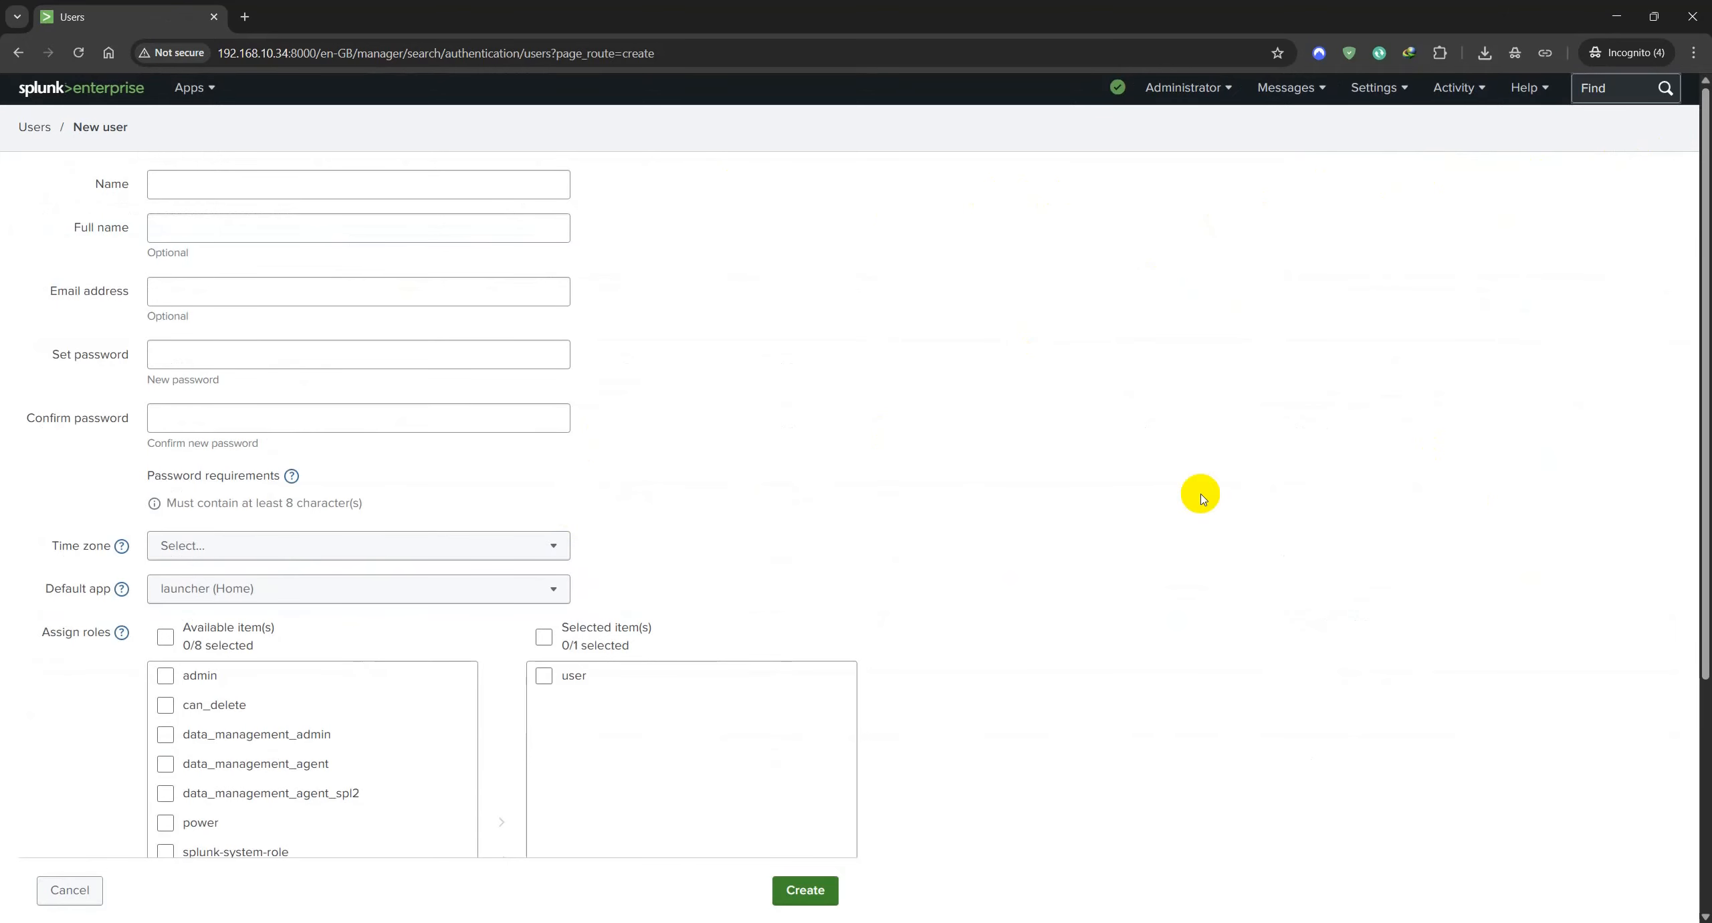
scroll(925, 439, "down", 5)
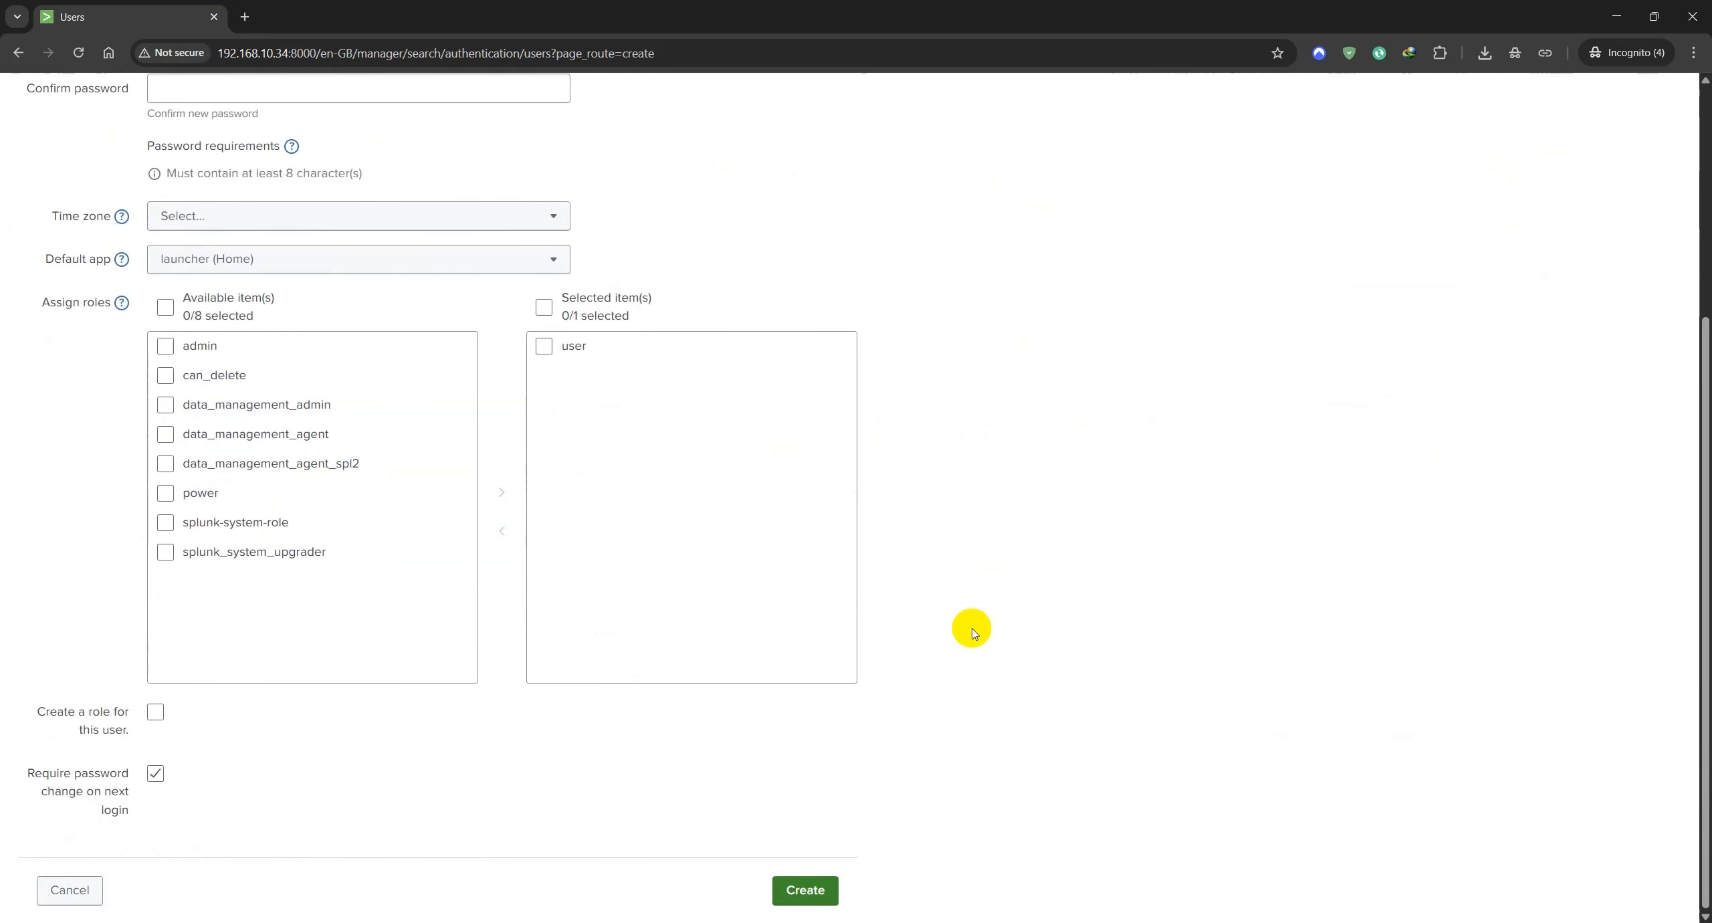
left_click(71, 885)
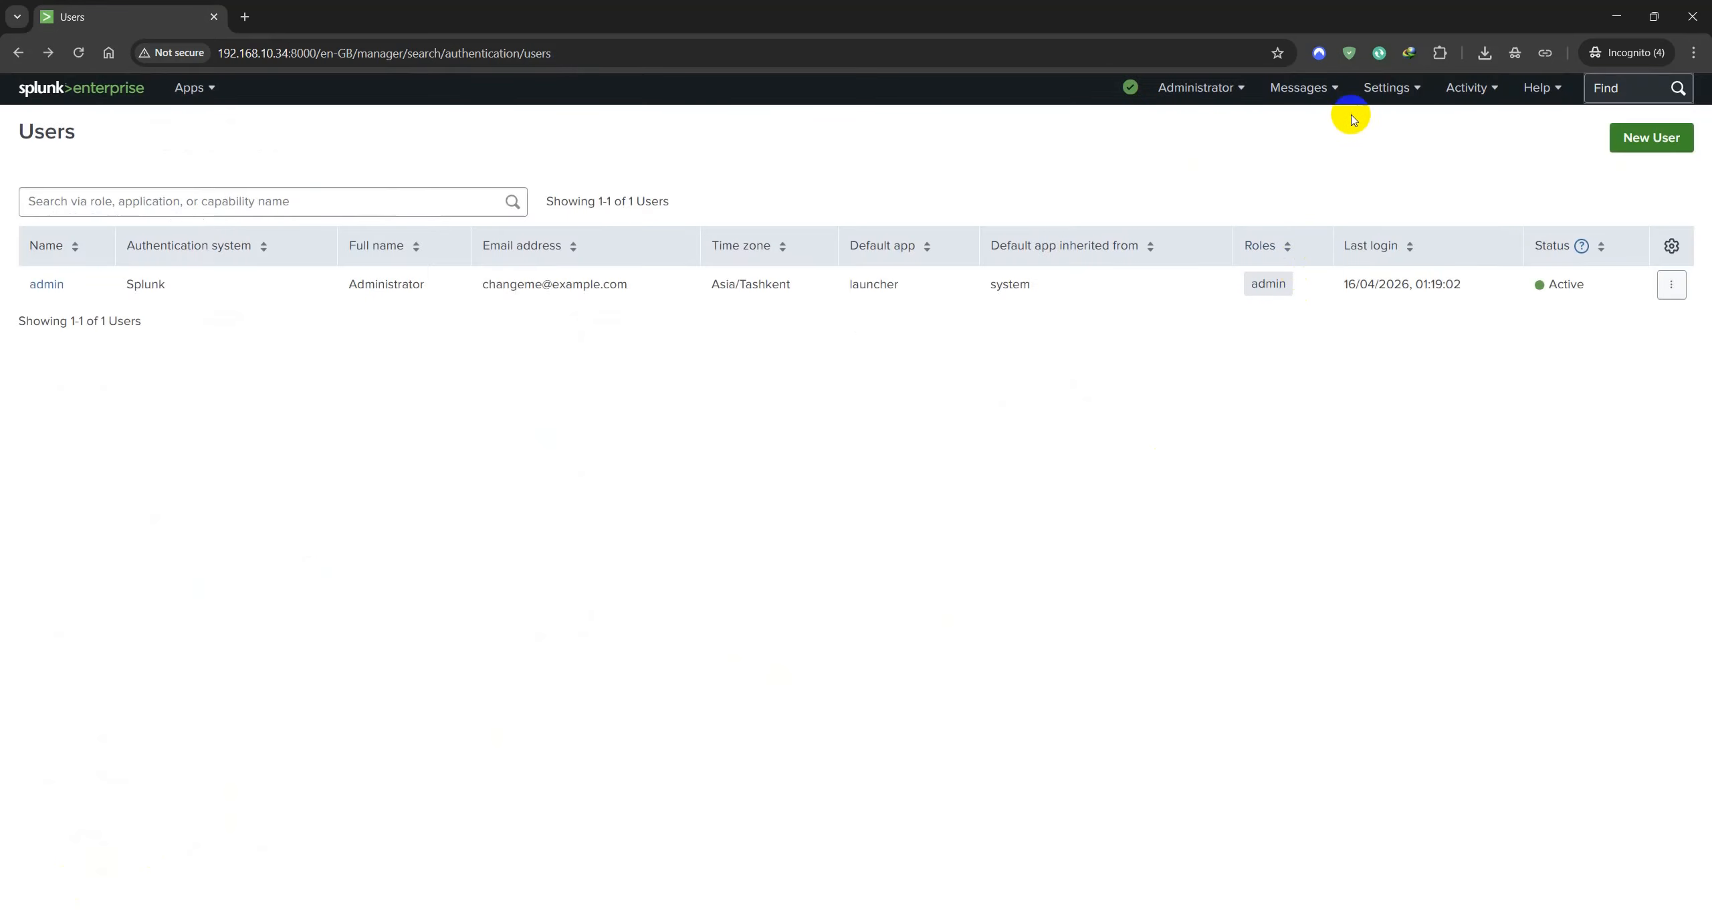
Review the Monitoring Console overview, including CPU and memory usage, and return to the Splunk home page
left_click(1386, 87)
left_click(1207, 391)
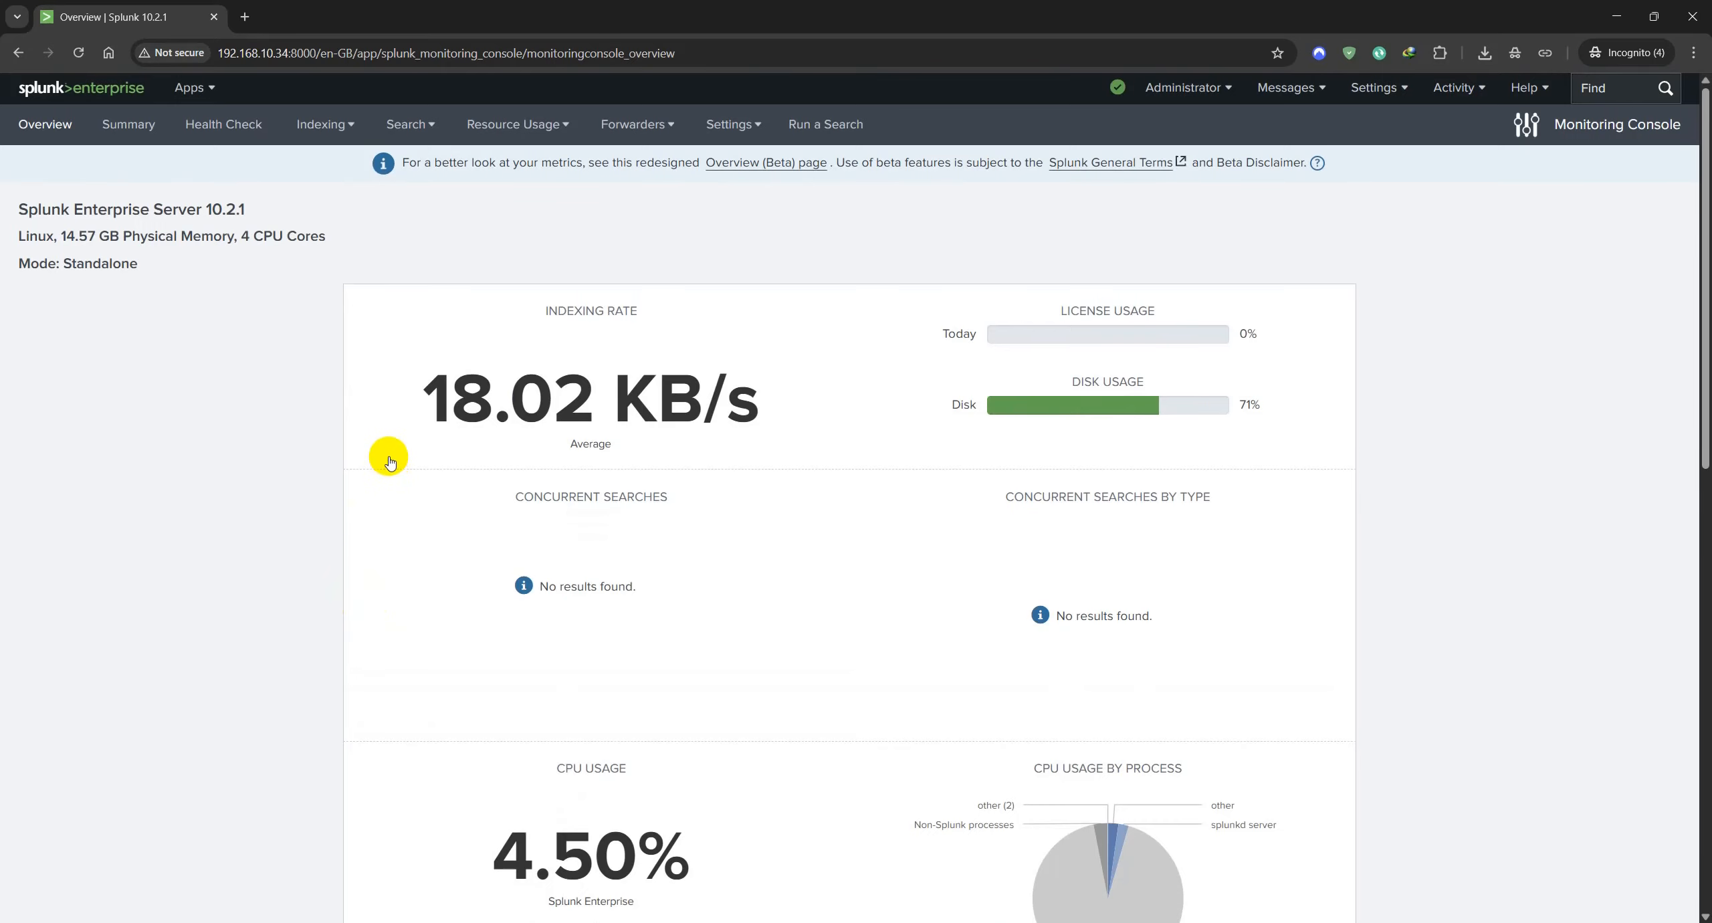
scroll(355, 676, "down", 3)
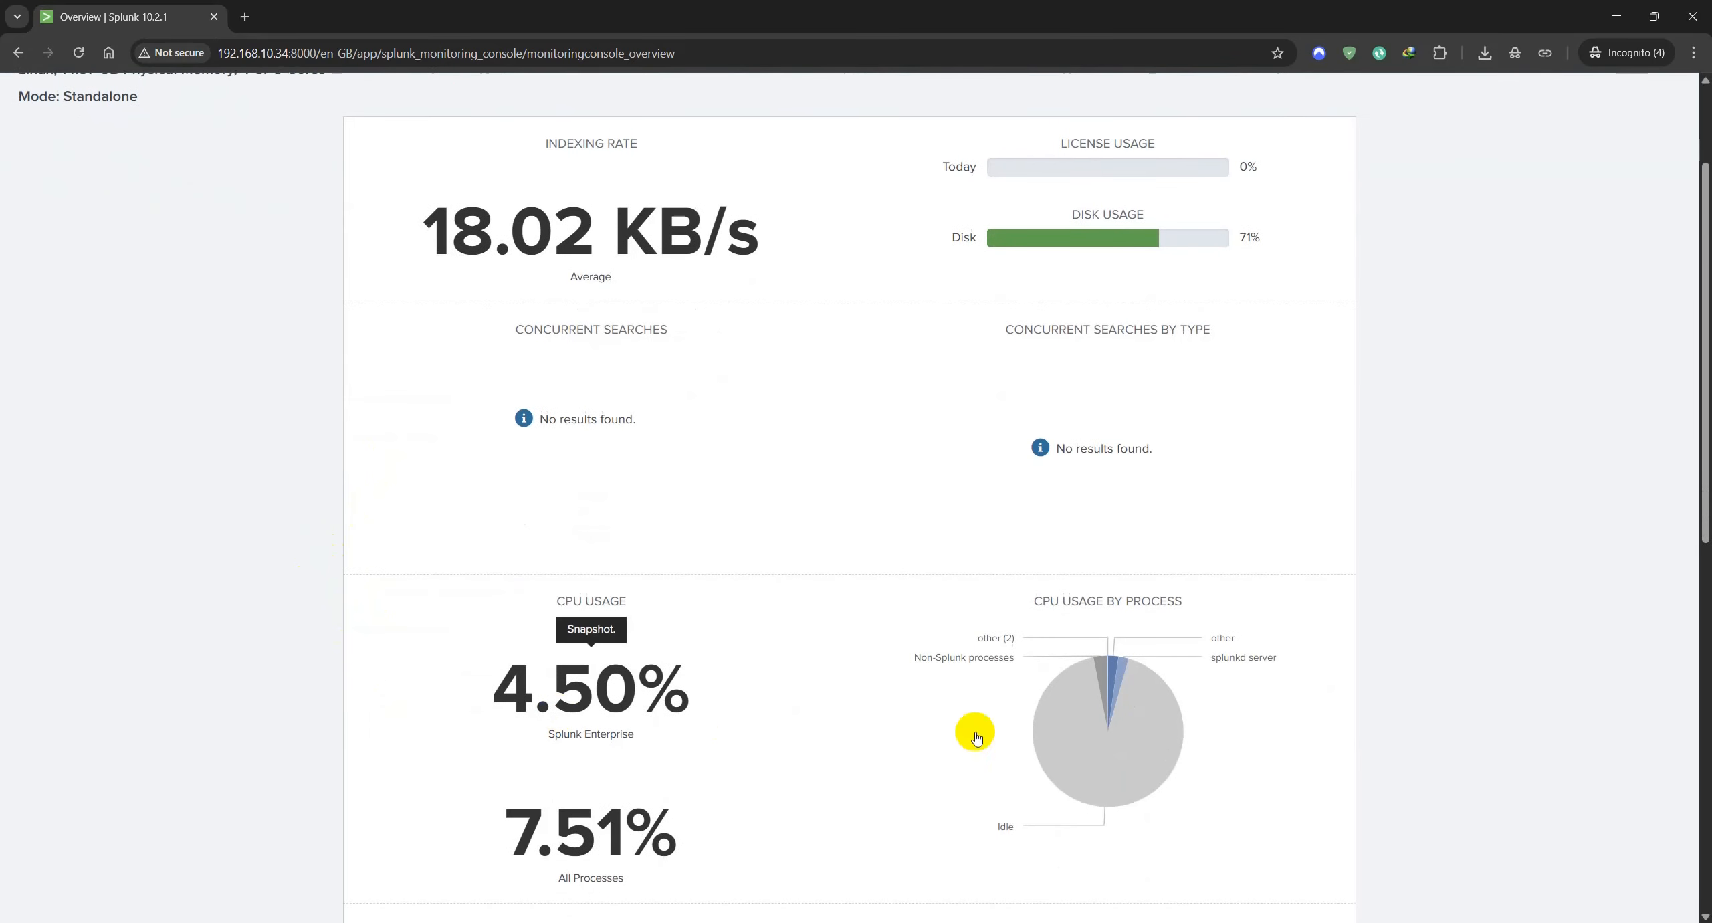
scroll(394, 702, "down", 3)
scroll(394, 708, "down", 1)
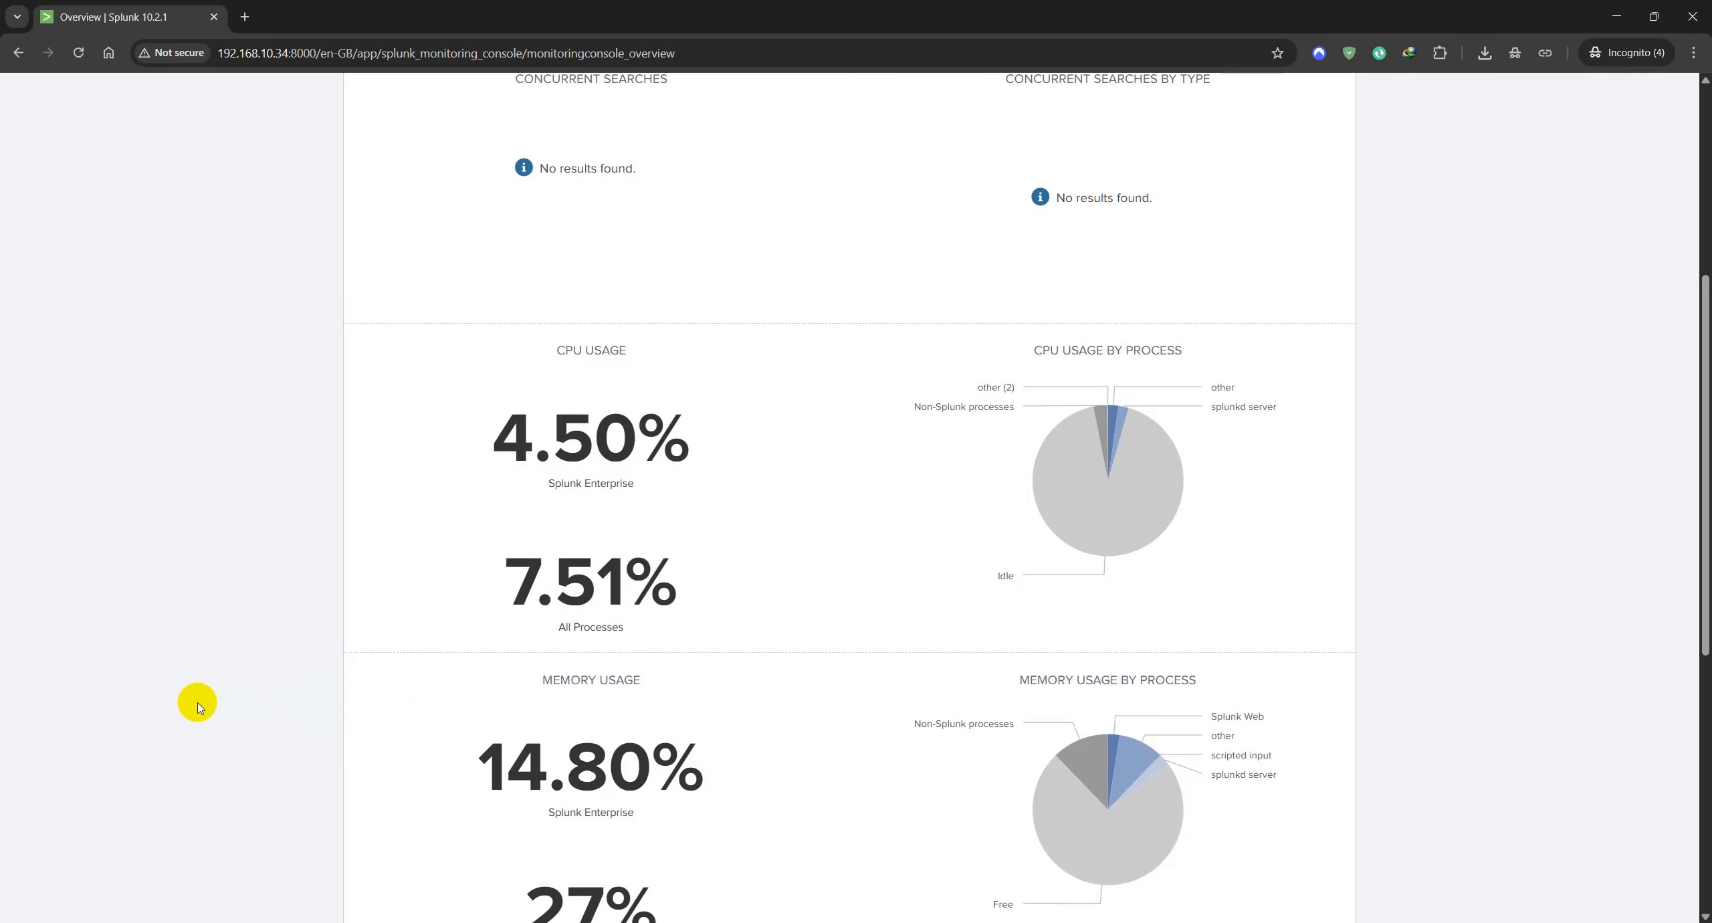
scroll(198, 707, "up", 5)
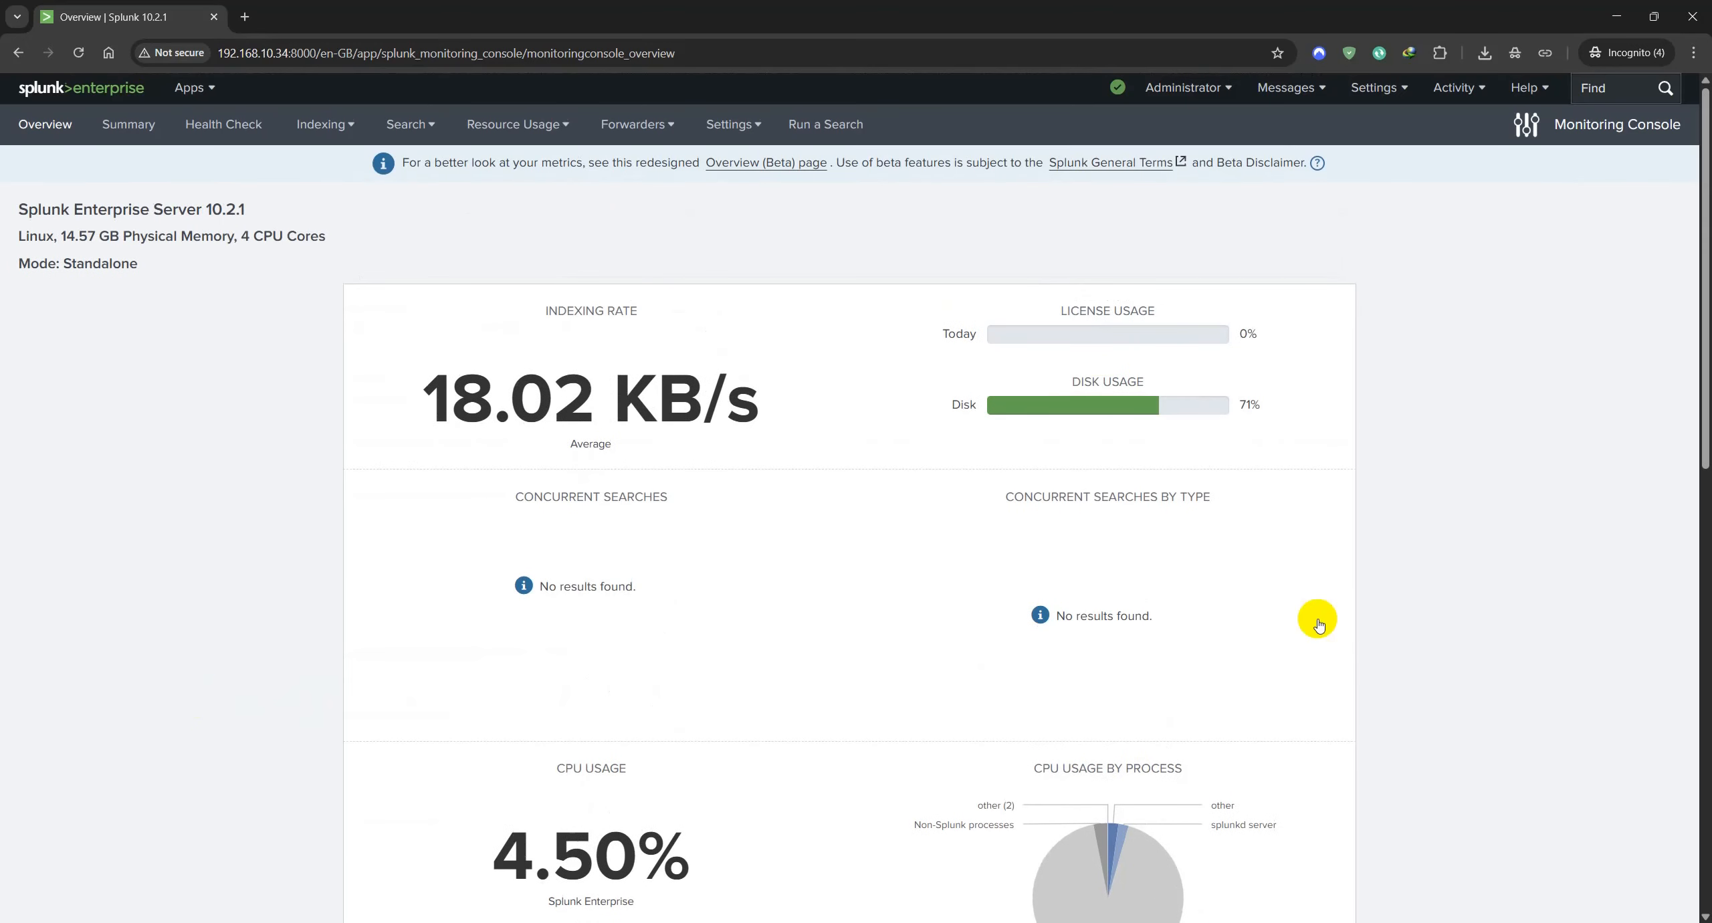
left_click(77, 92)
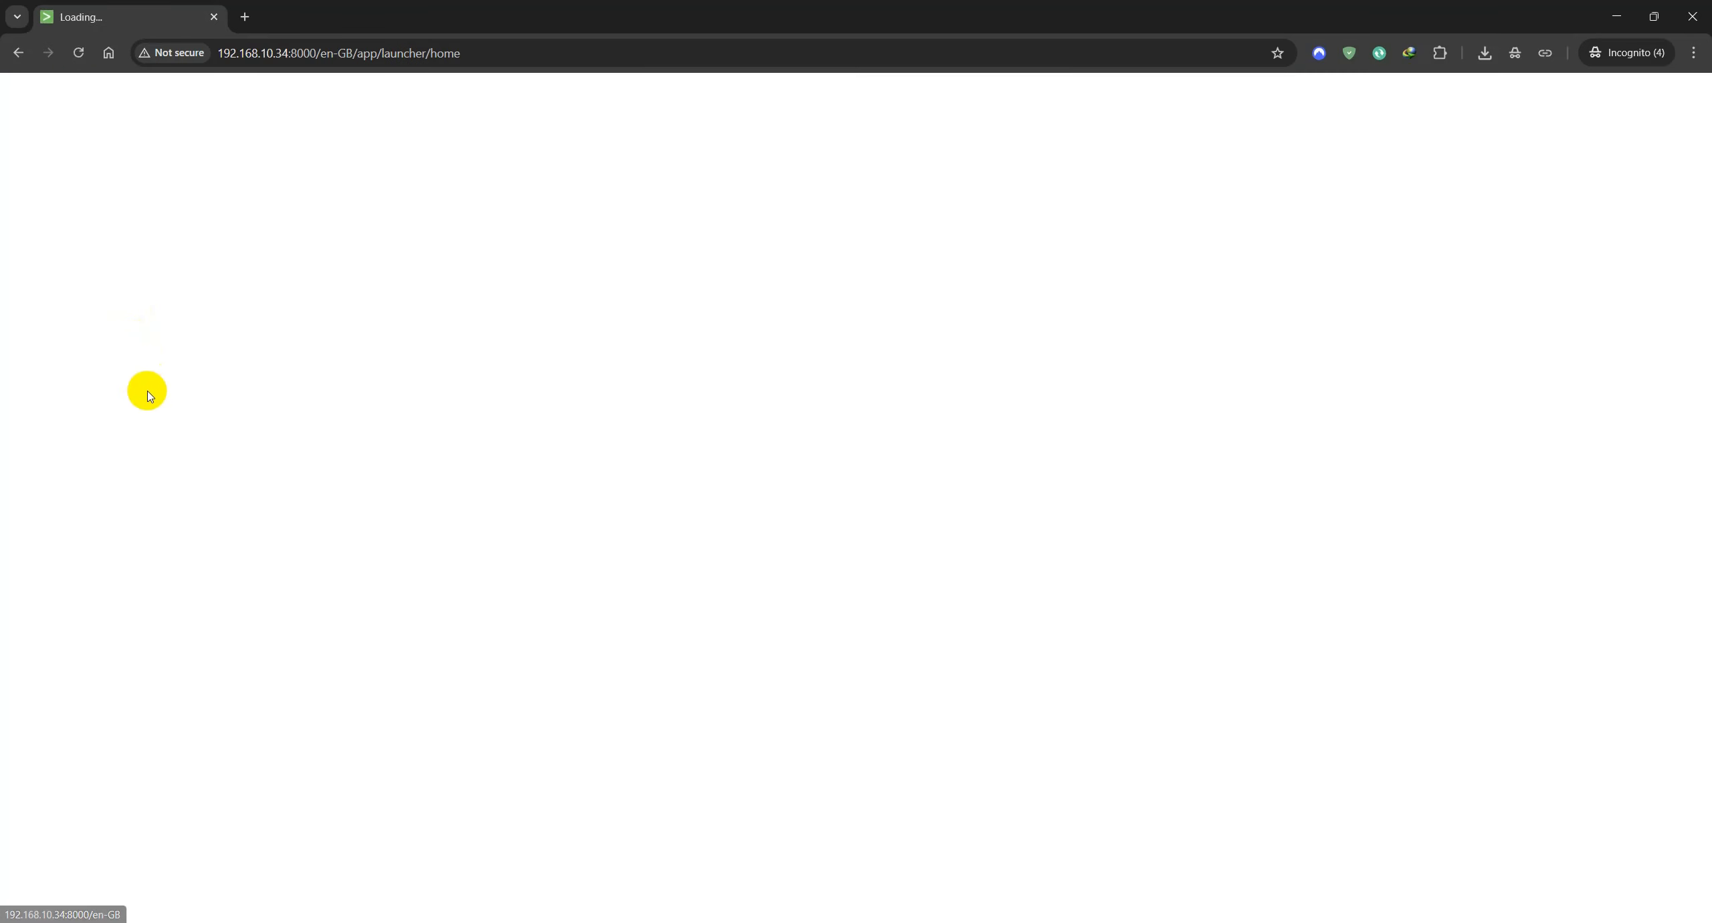